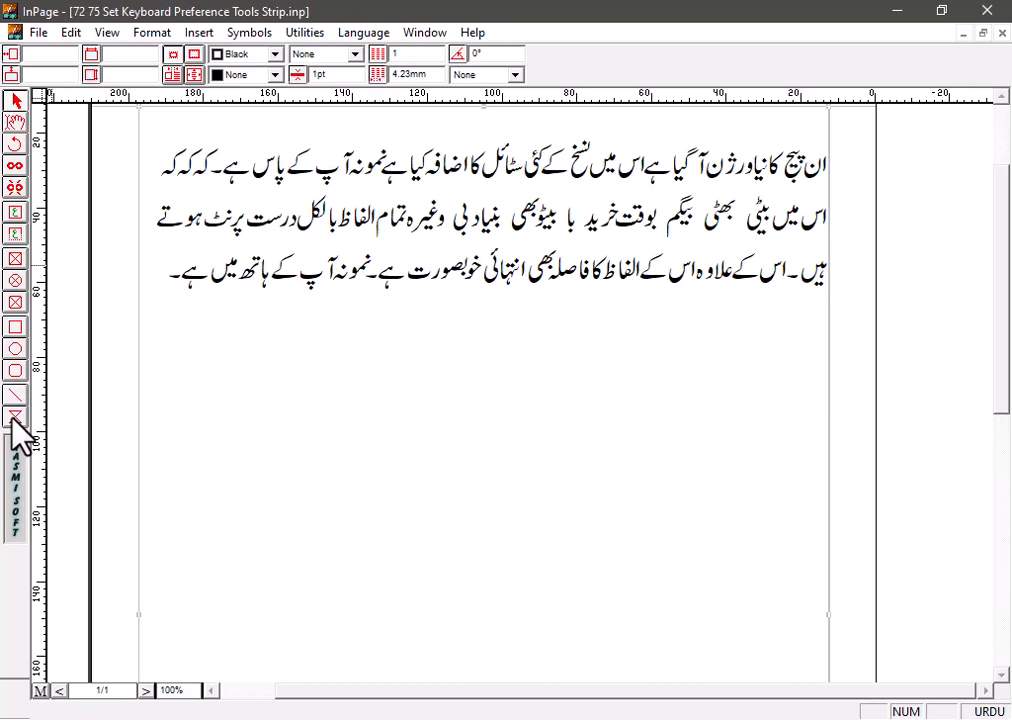
# Step: Add the line "ٹولزسٹپ" as a new paragraph below the existing Urdu text
pyautogui.click(7, 122)
pyautogui.click(153, 281)
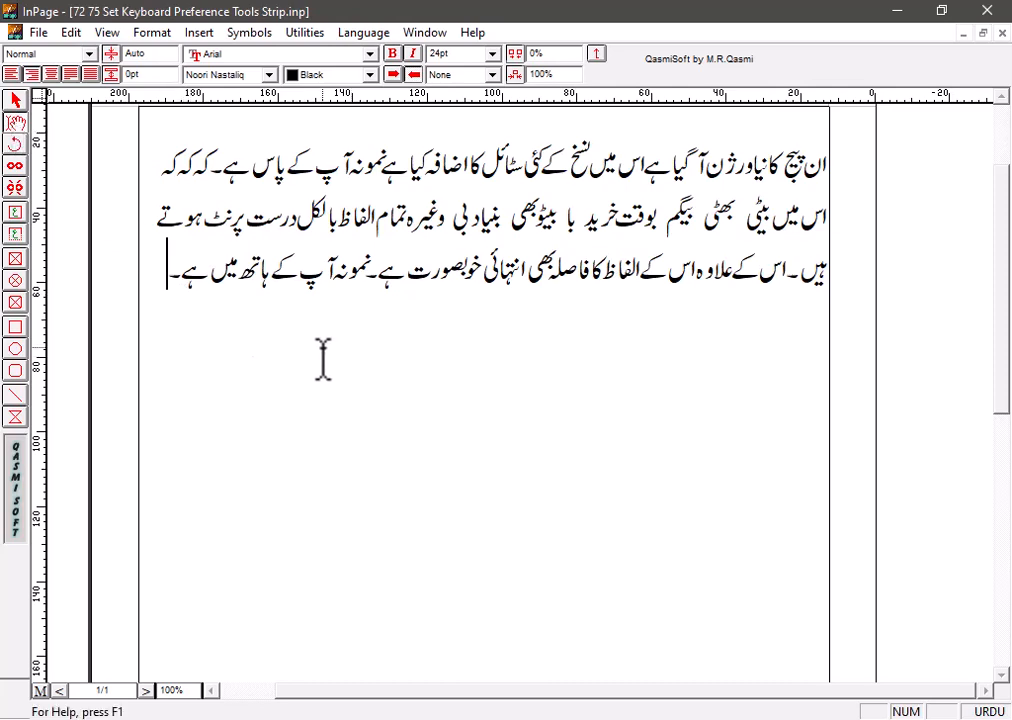
pyautogui.press('Return')
pyautogui.write('ٹول')
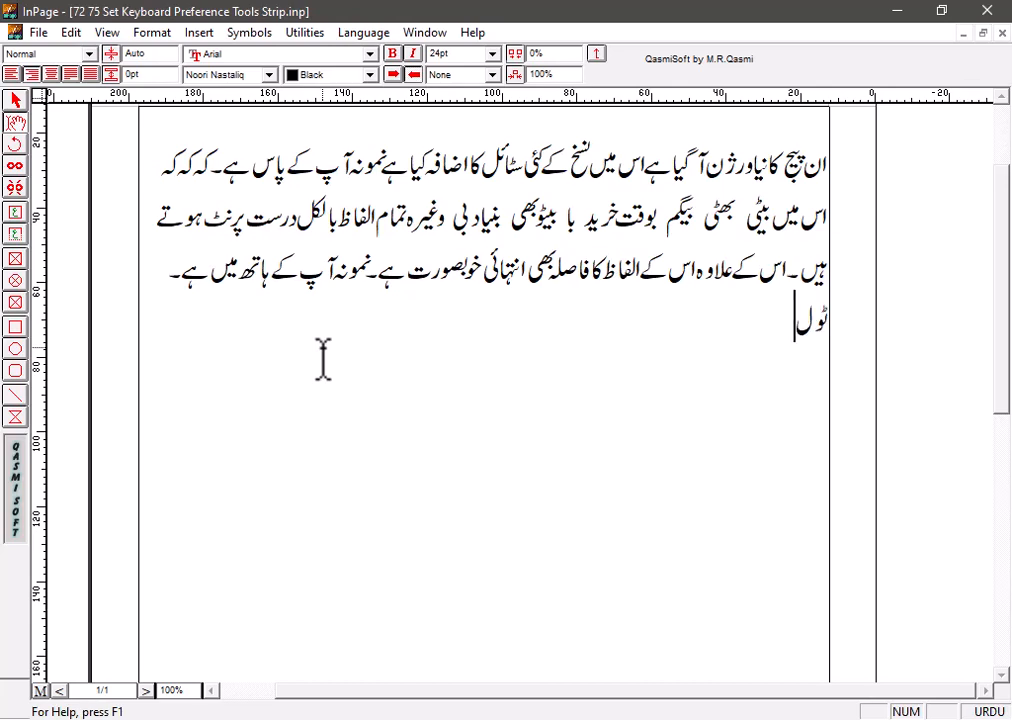
pyautogui.write('ز سٹر')
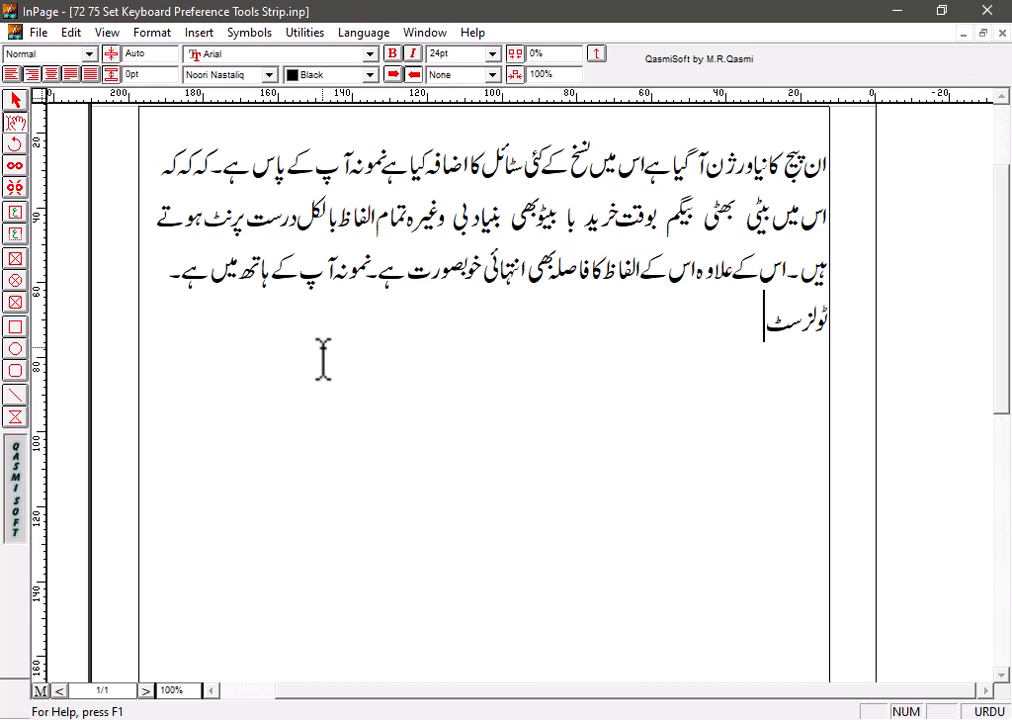
pyautogui.write('پ')
# Step: Centre the new "ٹولزسٹپ" line on the page
pyautogui.doubleClick(808, 345)
pyautogui.moveTo(808, 345); pyautogui.dragTo(769, 358)
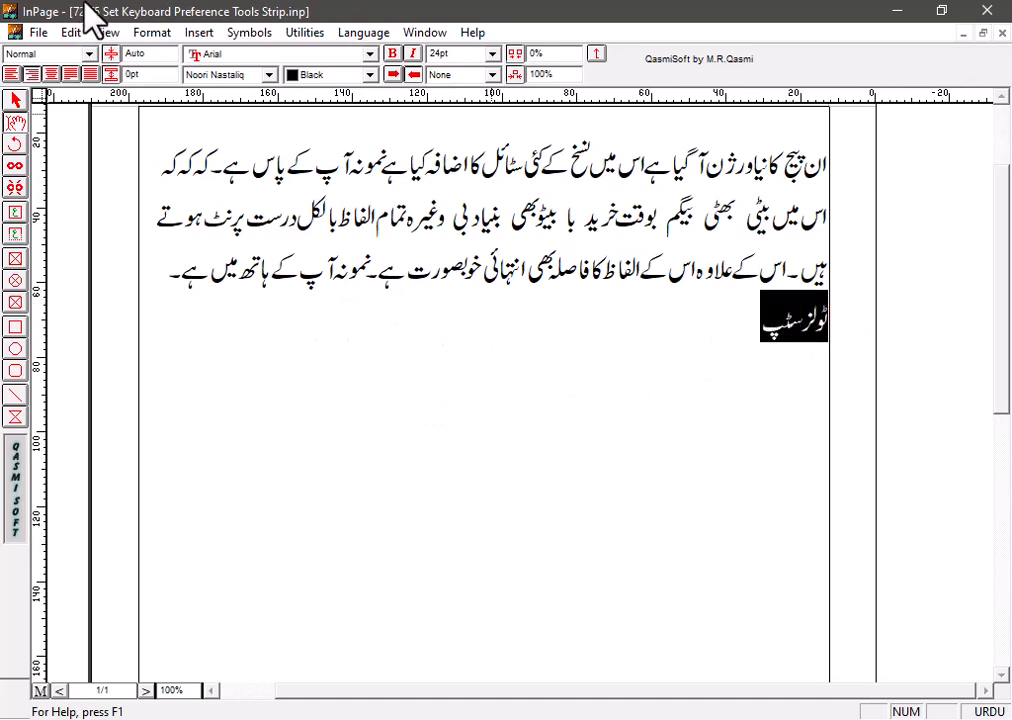
pyautogui.click(51, 74)
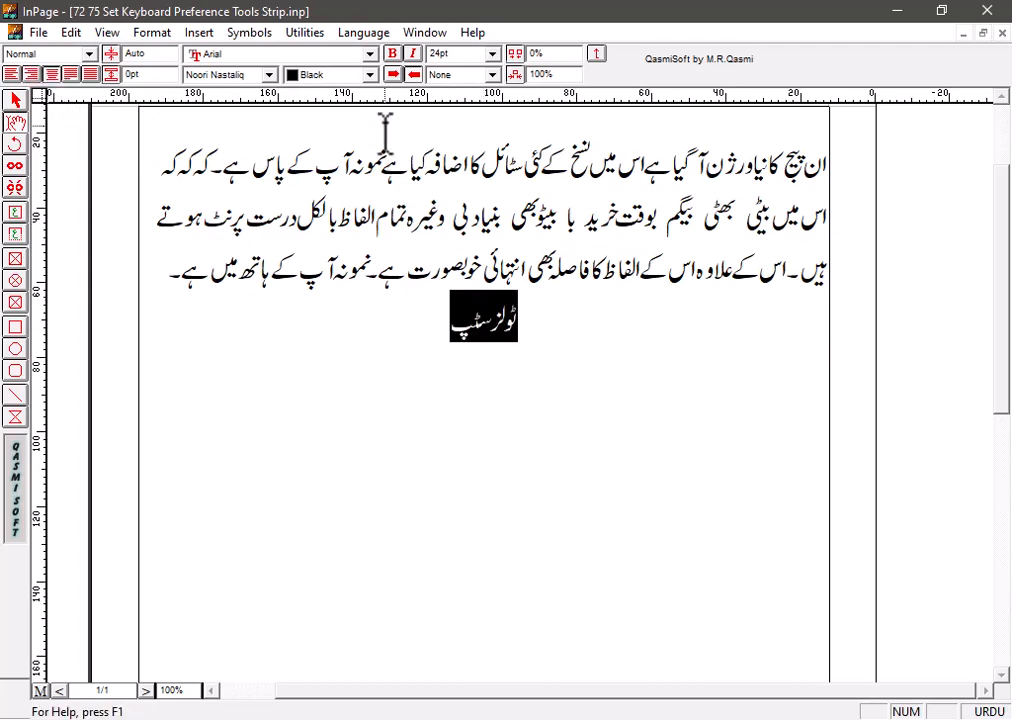
pyautogui.click(495, 505)
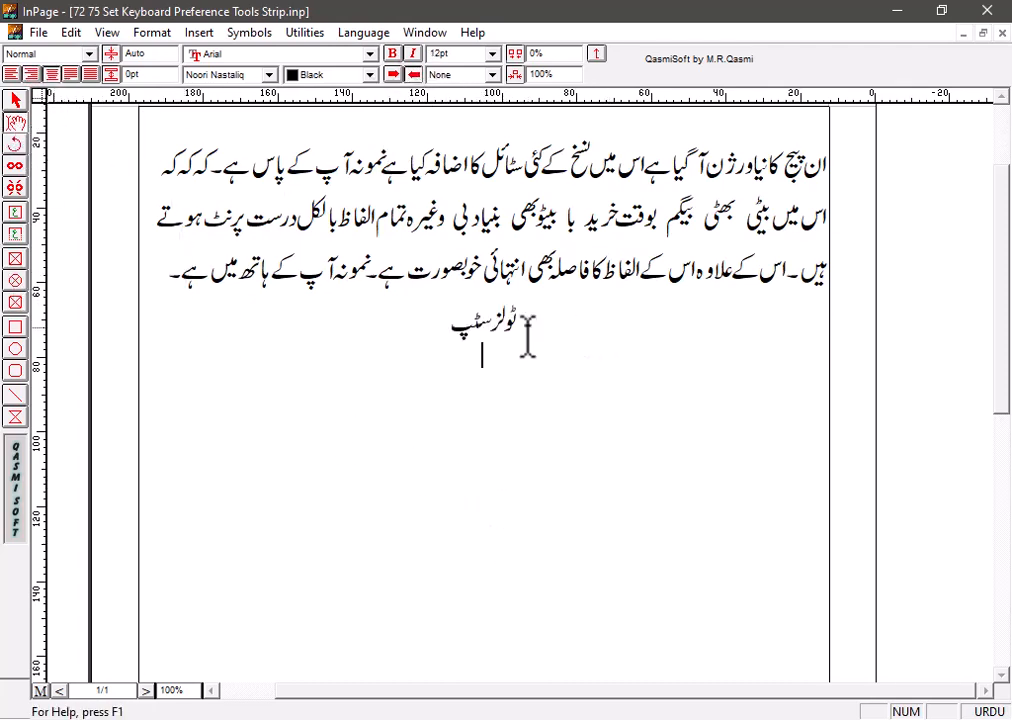
# Step: Format the centred "ٹولزسٹپ" line as red text at 48 pt
pyautogui.moveTo(521, 326); pyautogui.dragTo(461, 357)
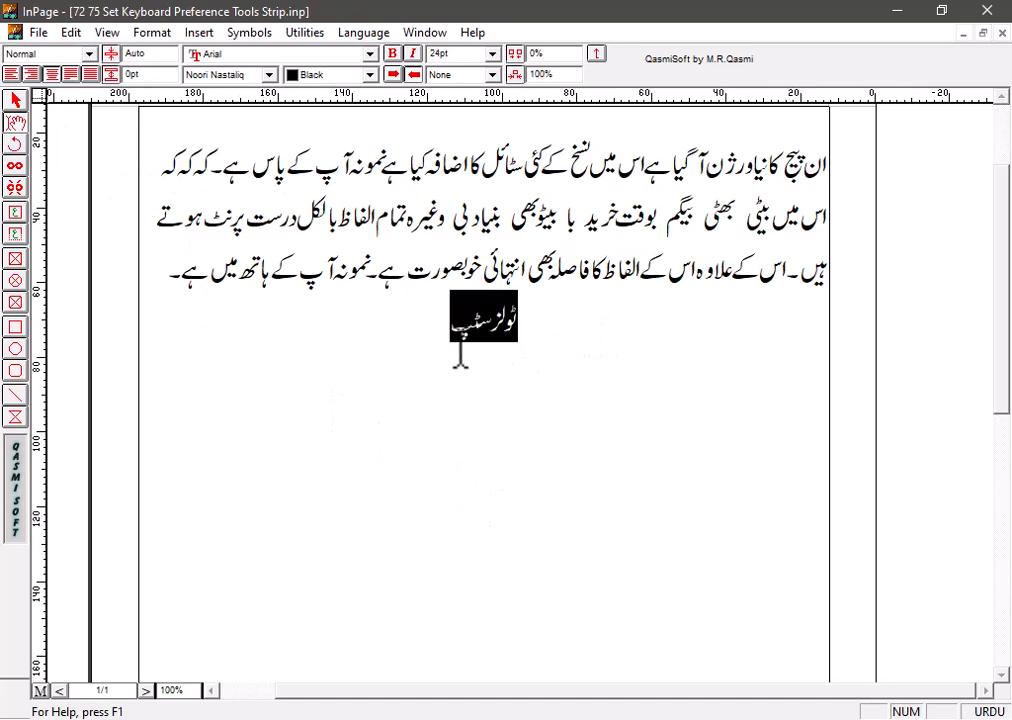
pyautogui.click(369, 75)
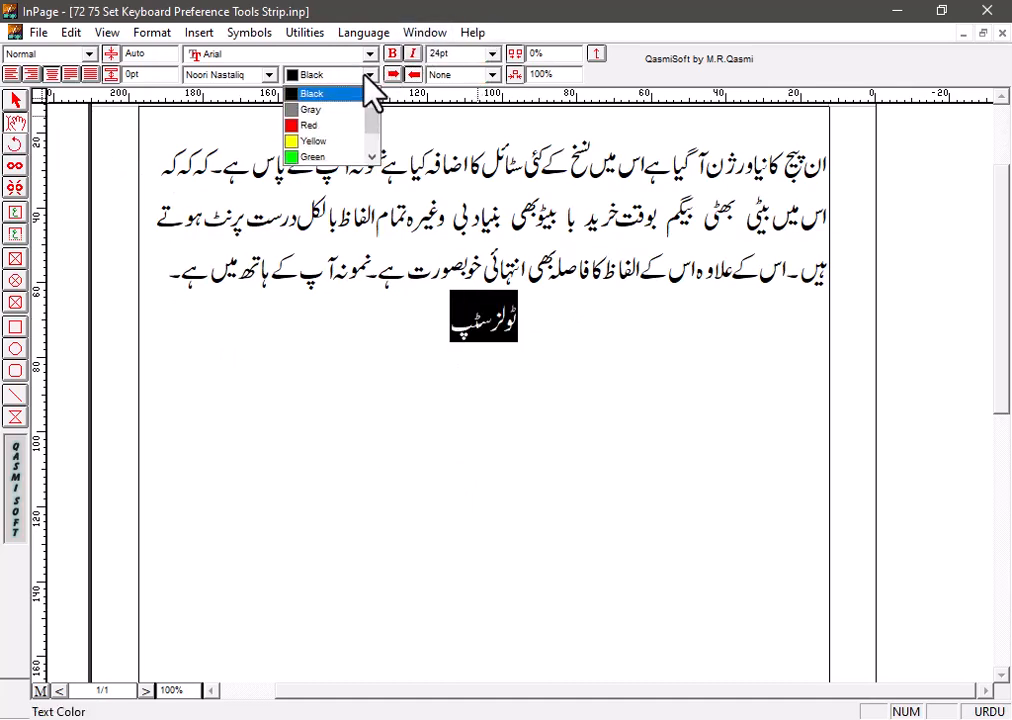
pyautogui.click(310, 125)
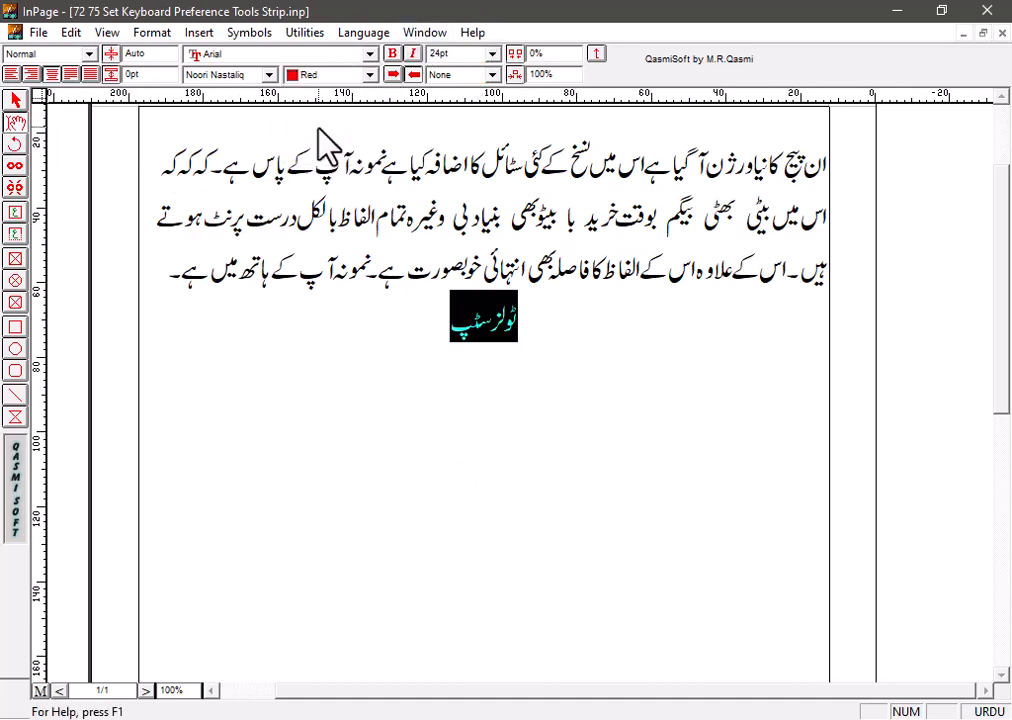
pyautogui.click(490, 54)
pyautogui.click(468, 153)
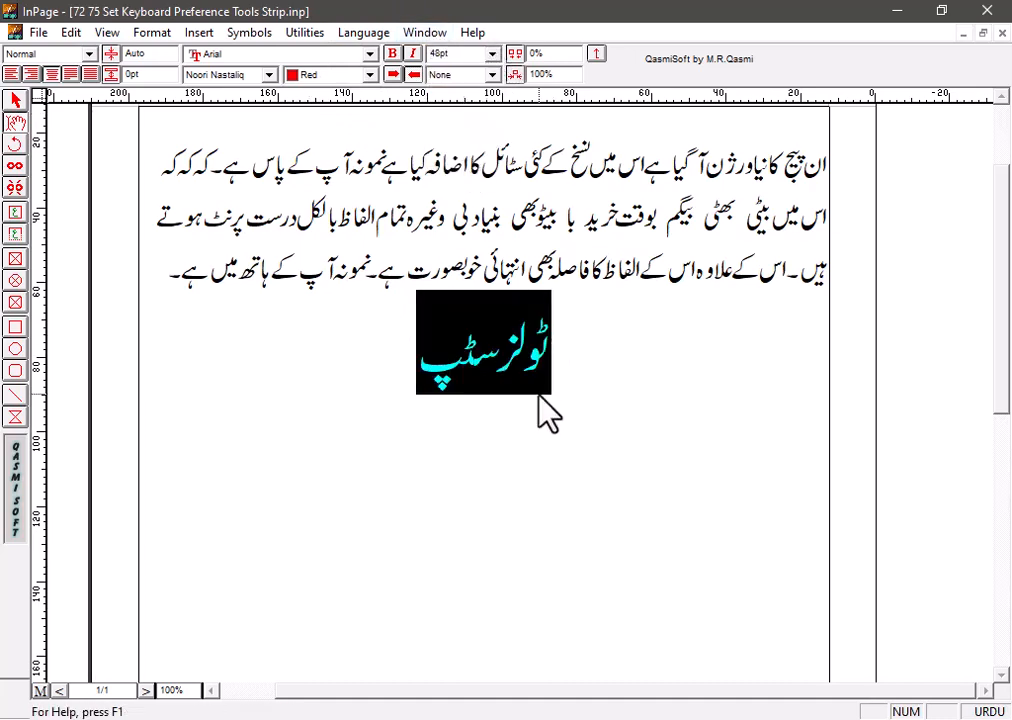
# Step: Correct the heading's ending so it reads "ٹولزسٹریپ" and save the document
pyautogui.click(409, 399)
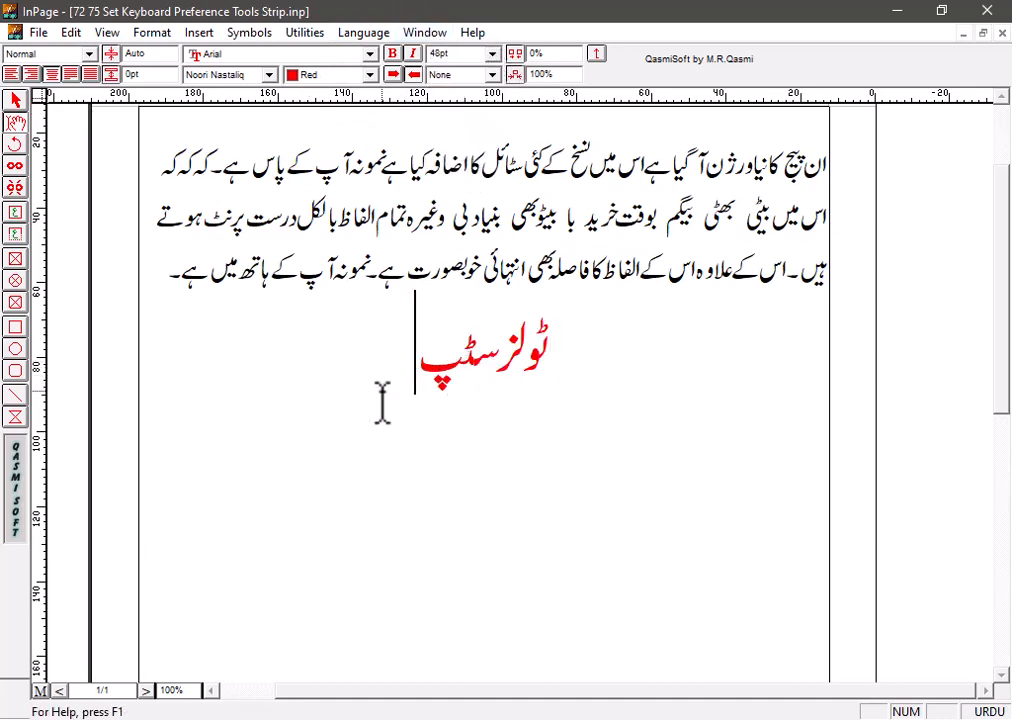
pyautogui.press('BackSpace')
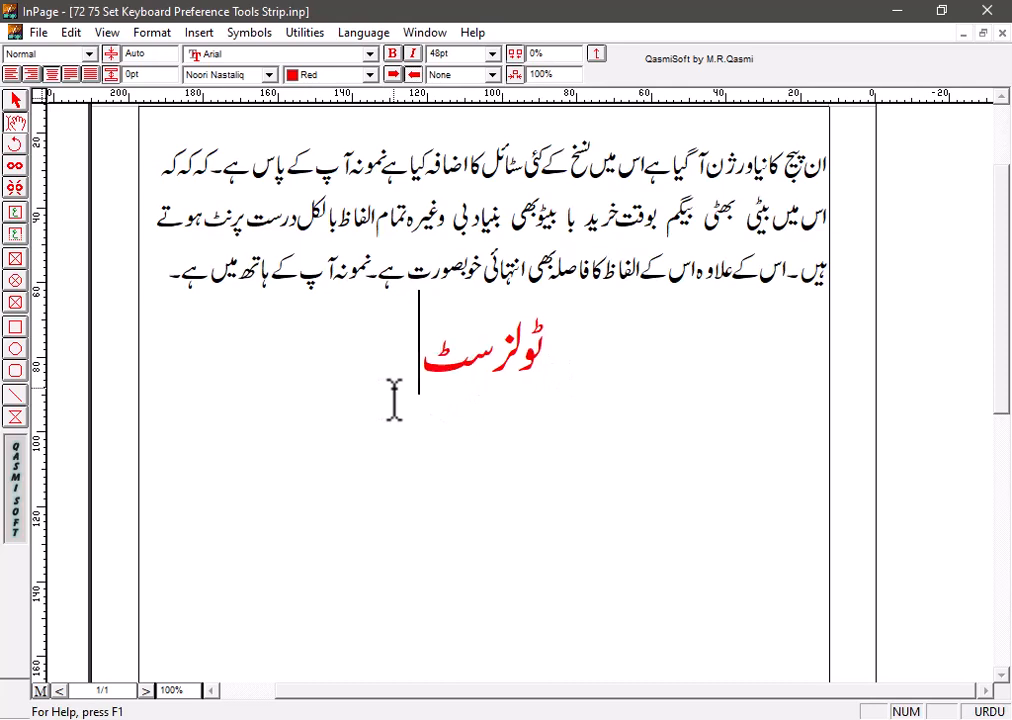
pyautogui.press('BackSpace')
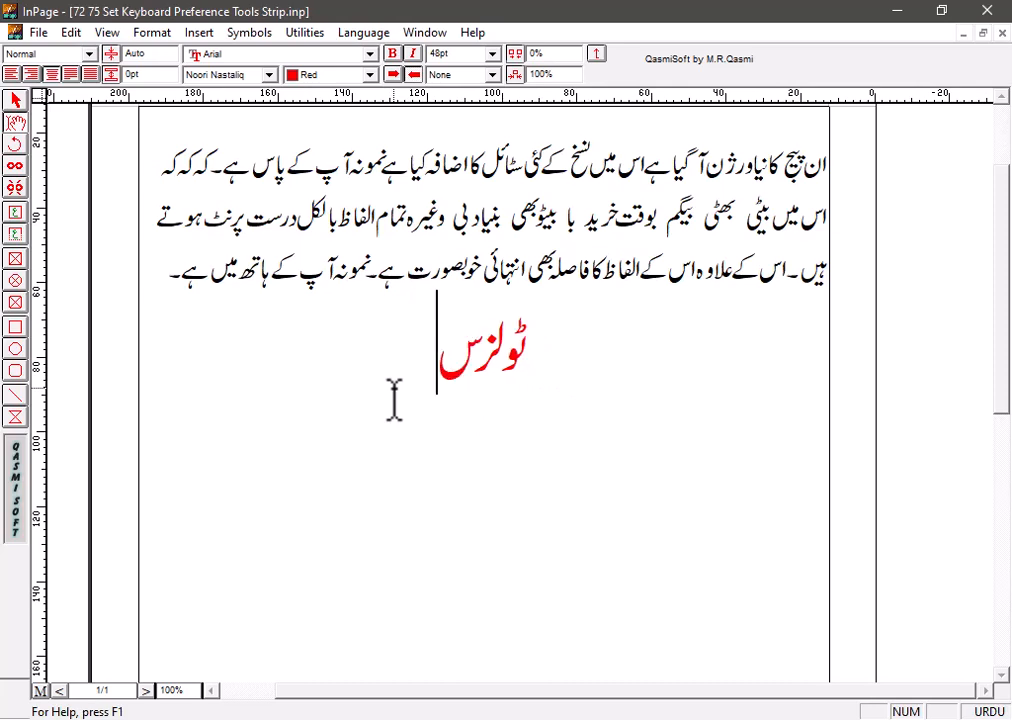
pyautogui.write('ٹری')
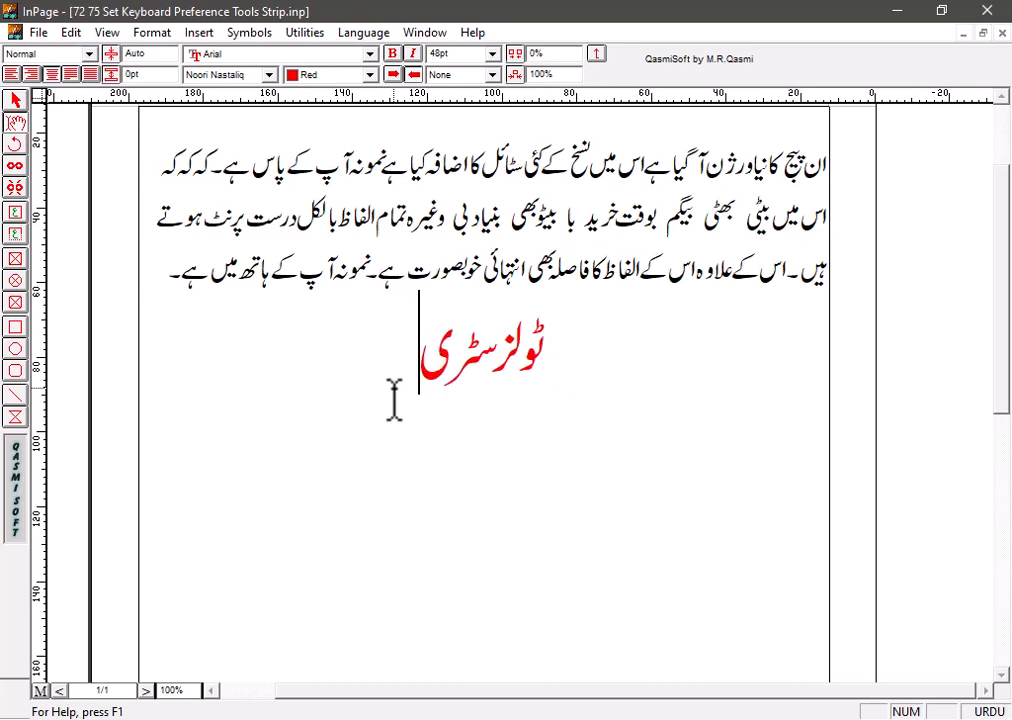
pyautogui.write('پ')
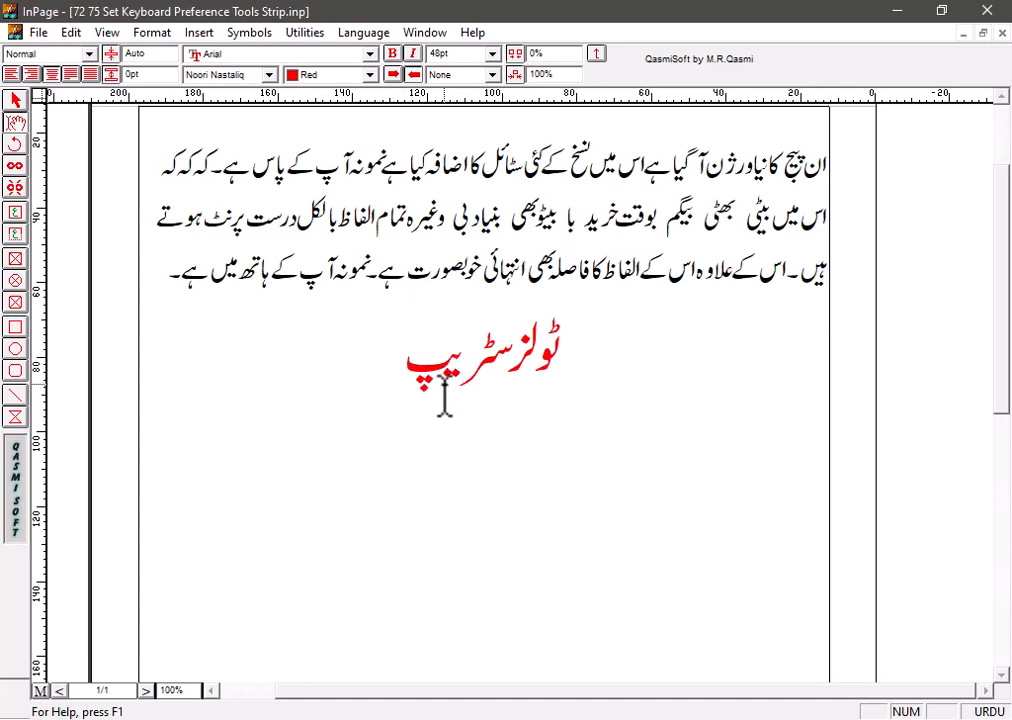
pyautogui.hotkey('ctrl', 's')
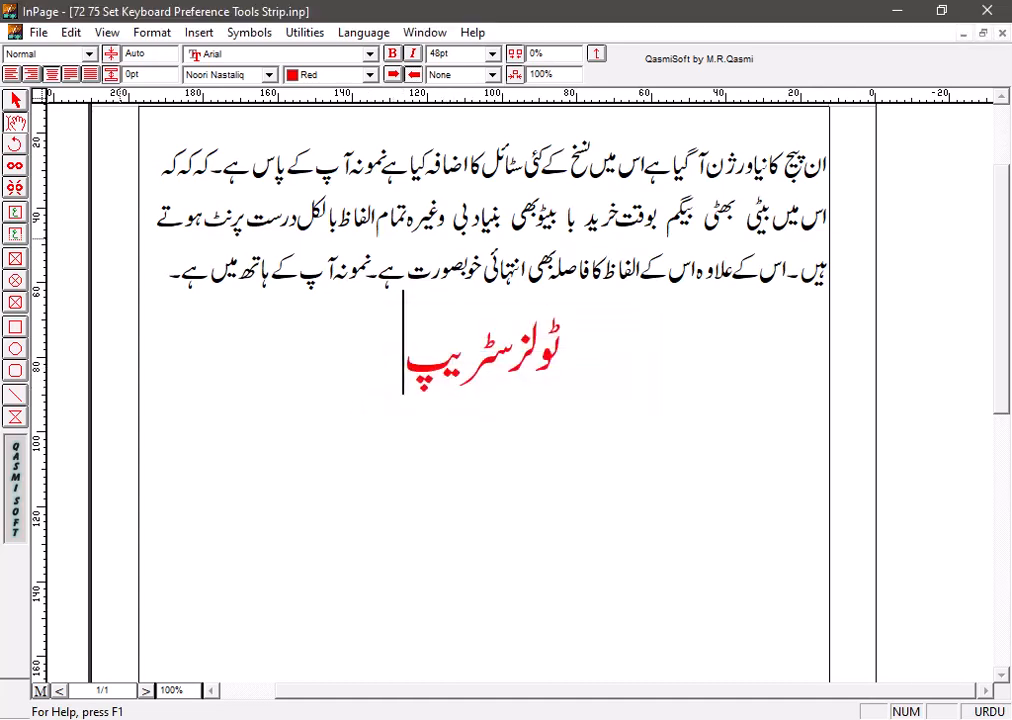
# Step: Draw a text box about 54 × 30 mm in the empty area below the red heading
pyautogui.click(12, 100)
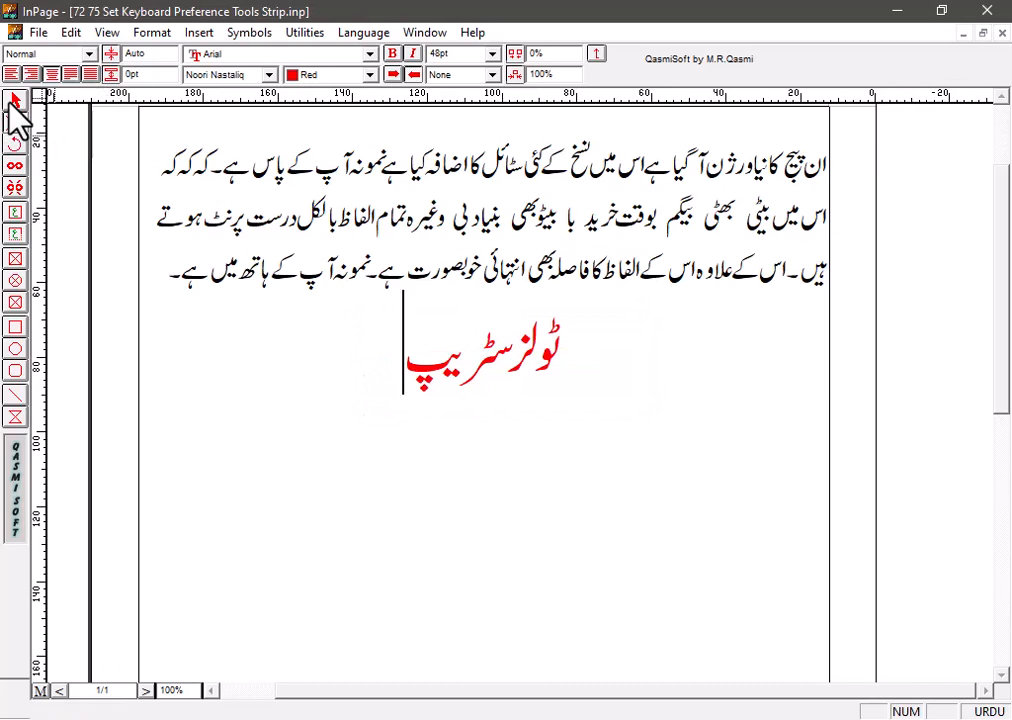
pyautogui.click(515, 286)
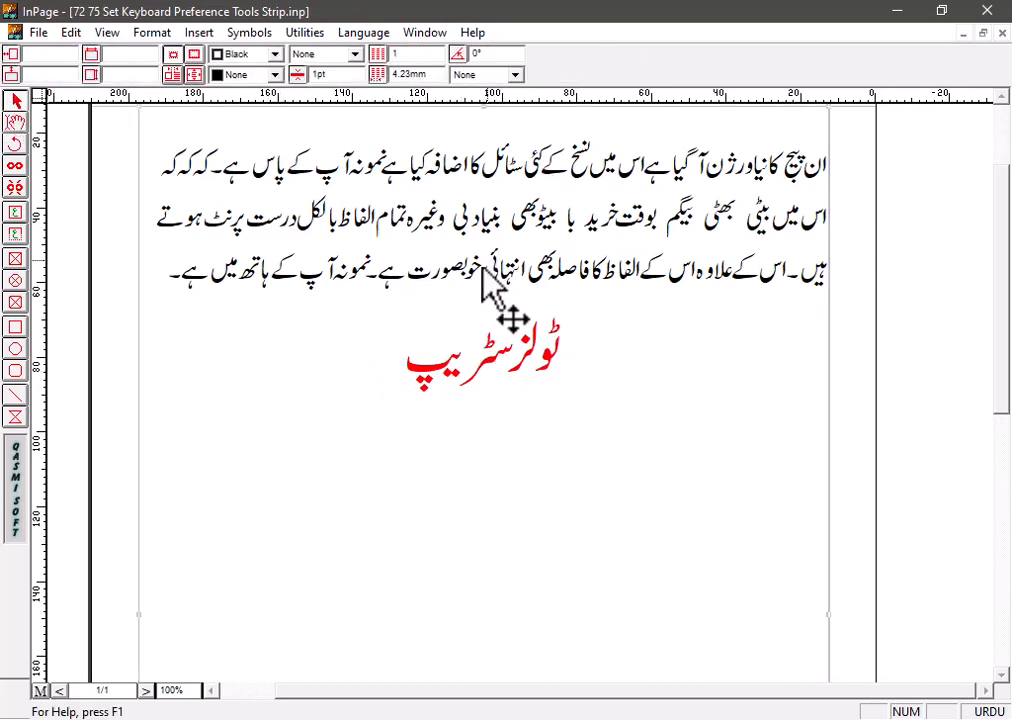
pyautogui.click(14, 122)
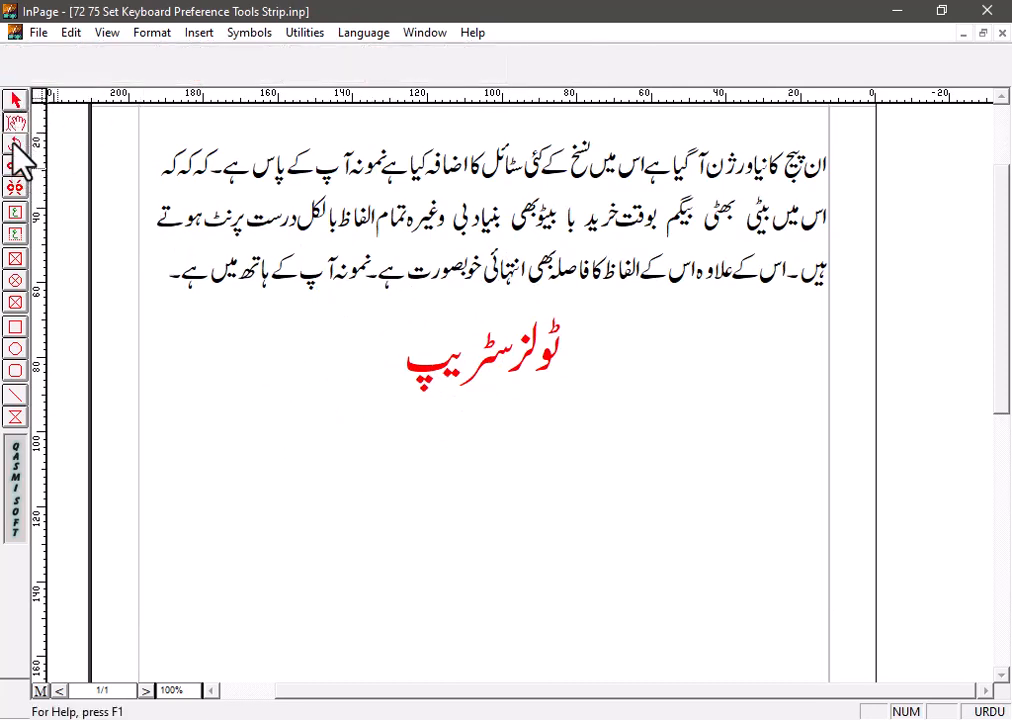
pyautogui.click(14, 213)
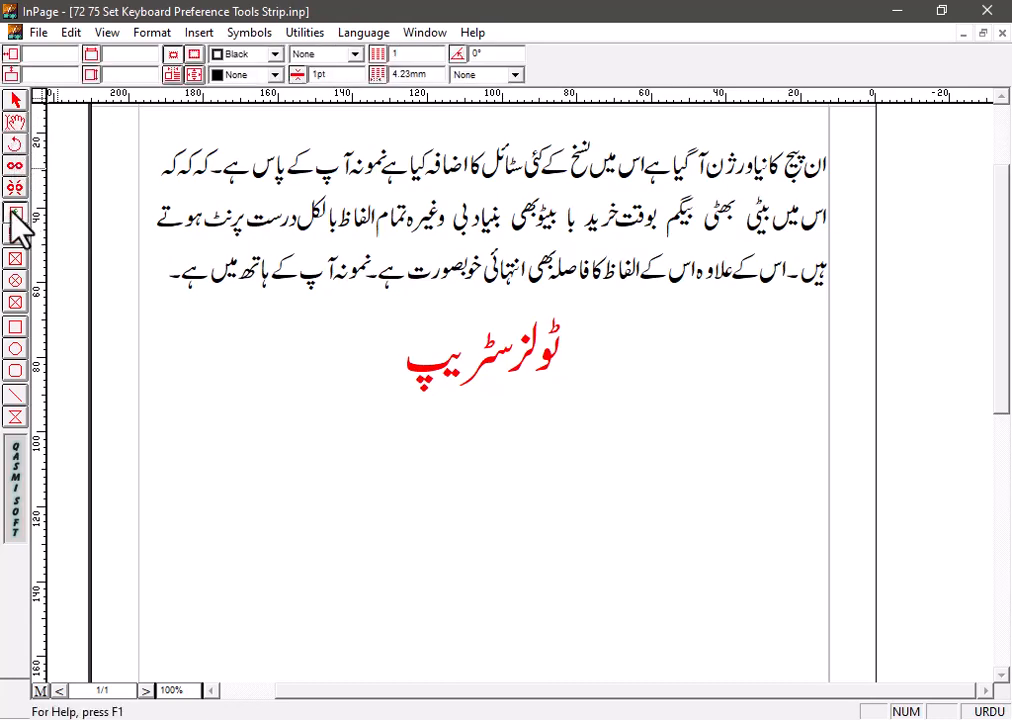
pyautogui.moveTo(265, 437); pyautogui.dragTo(467, 547)
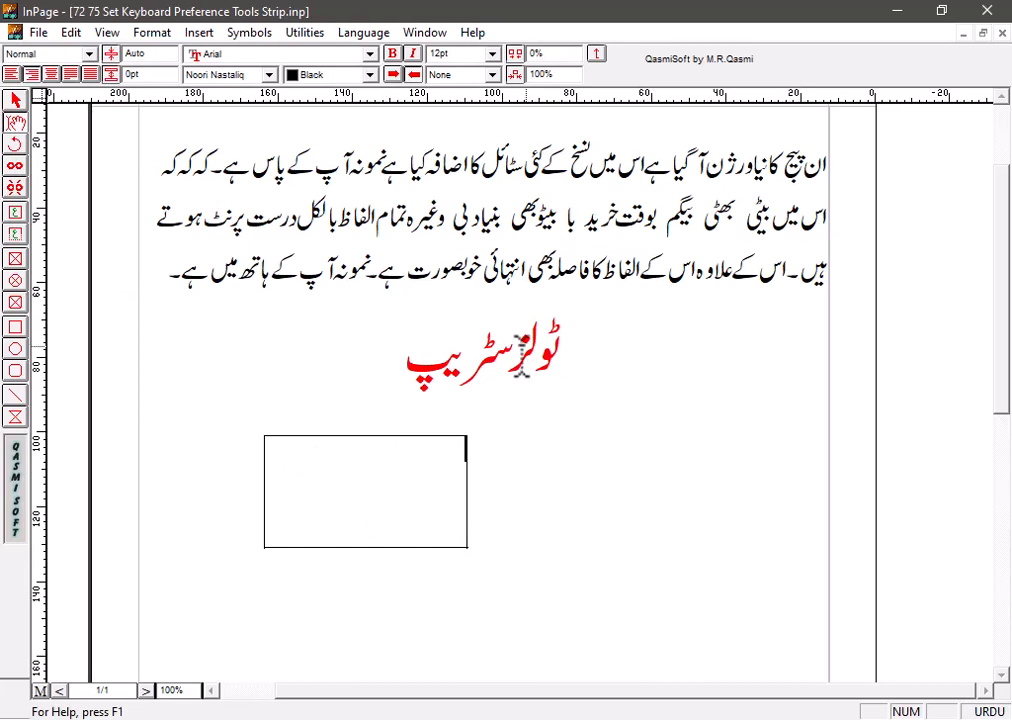
# Step: Copy the red heading "ٹولزسٹریپ" into the new text box and centre it there
pyautogui.moveTo(400, 362); pyautogui.dragTo(563, 345)
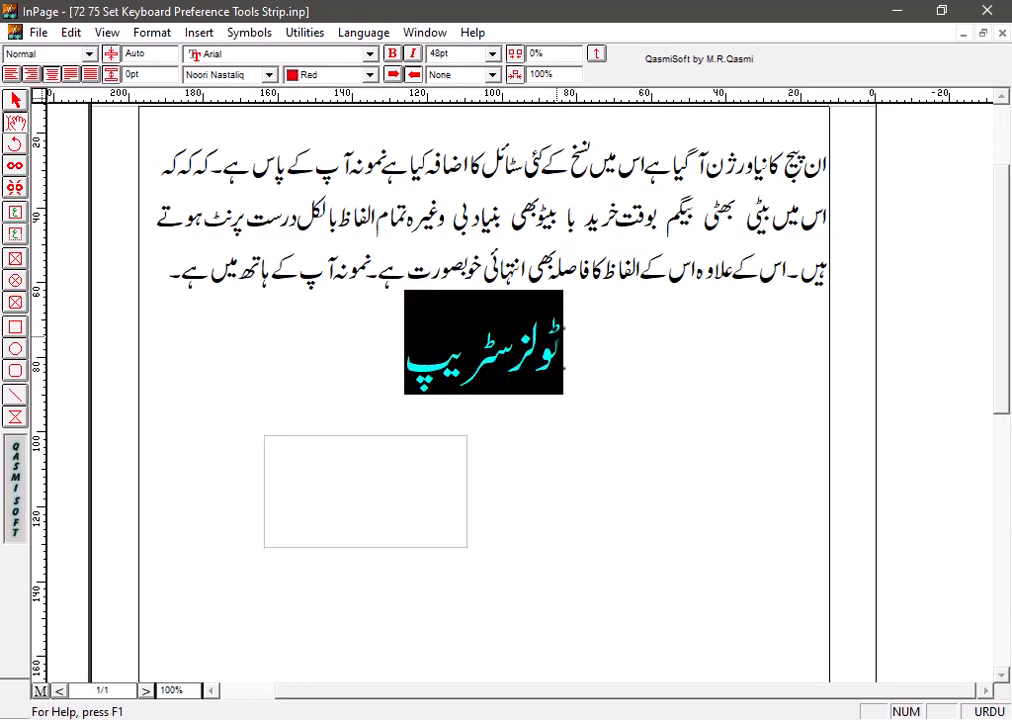
pyautogui.click(415, 487)
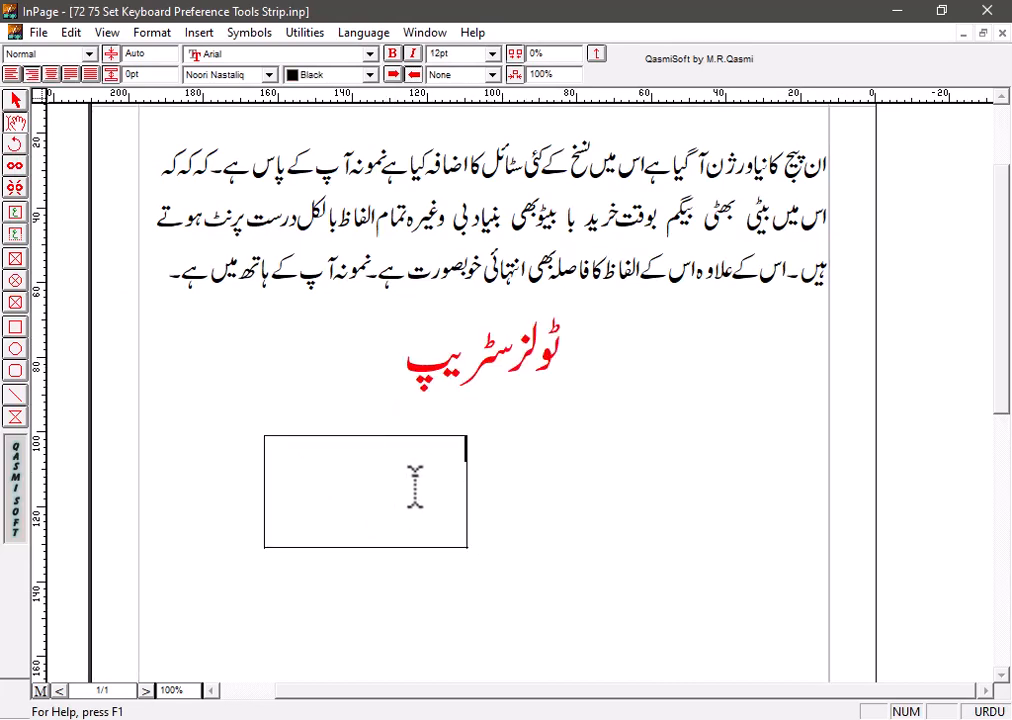
pyautogui.hotkey('ctrl', 'v')
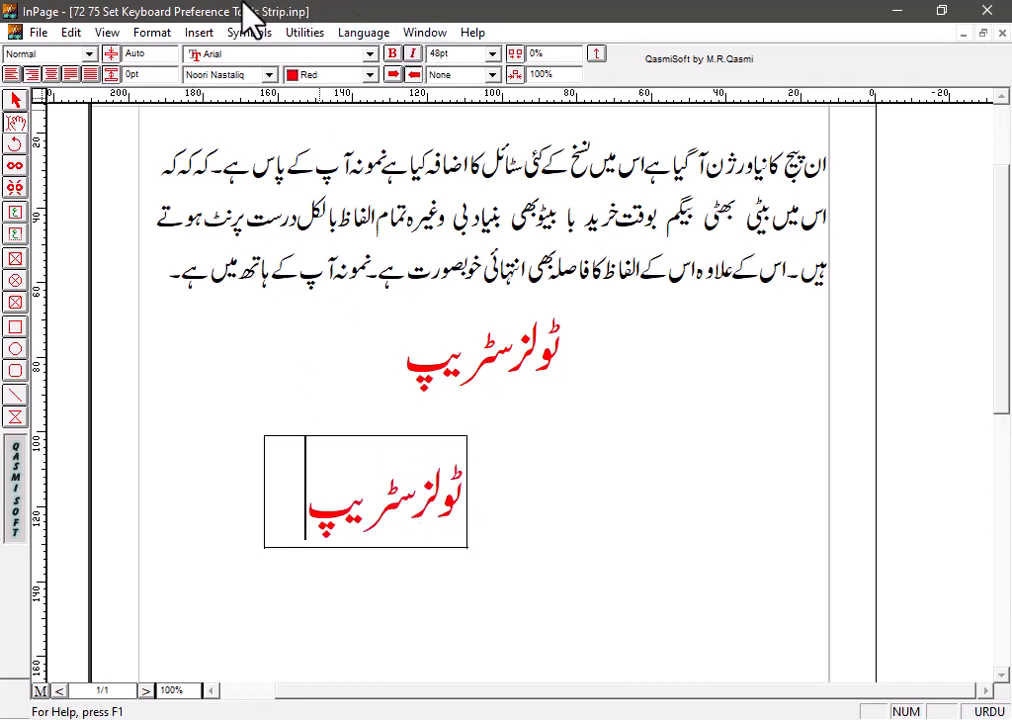
pyautogui.click(51, 74)
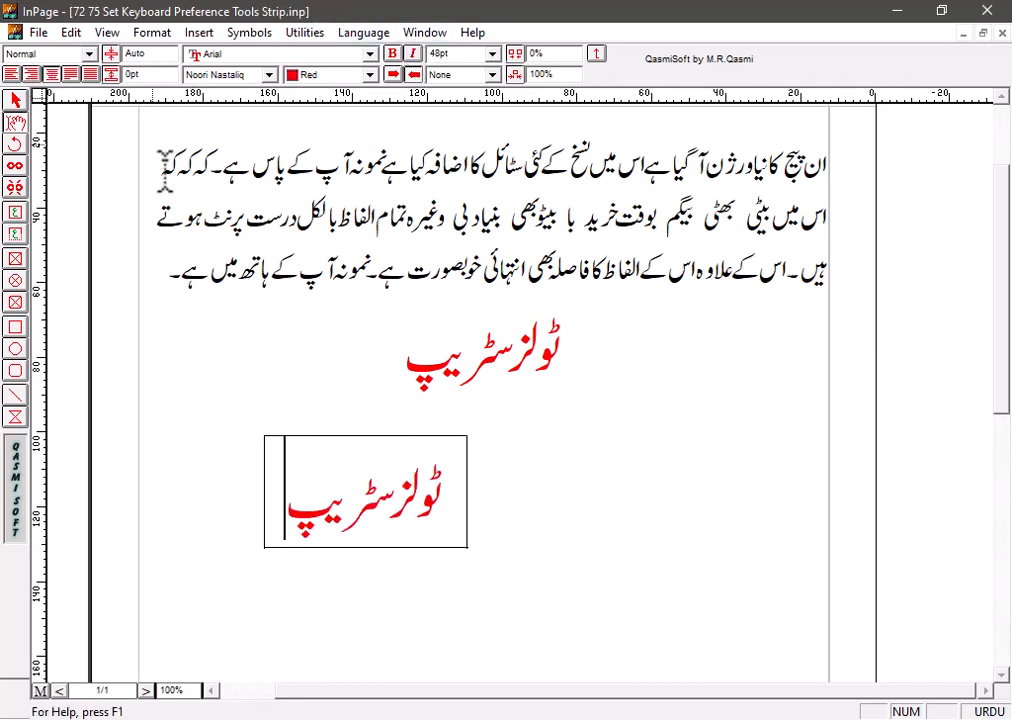
pyautogui.click(619, 420)
pyautogui.click(460, 350)
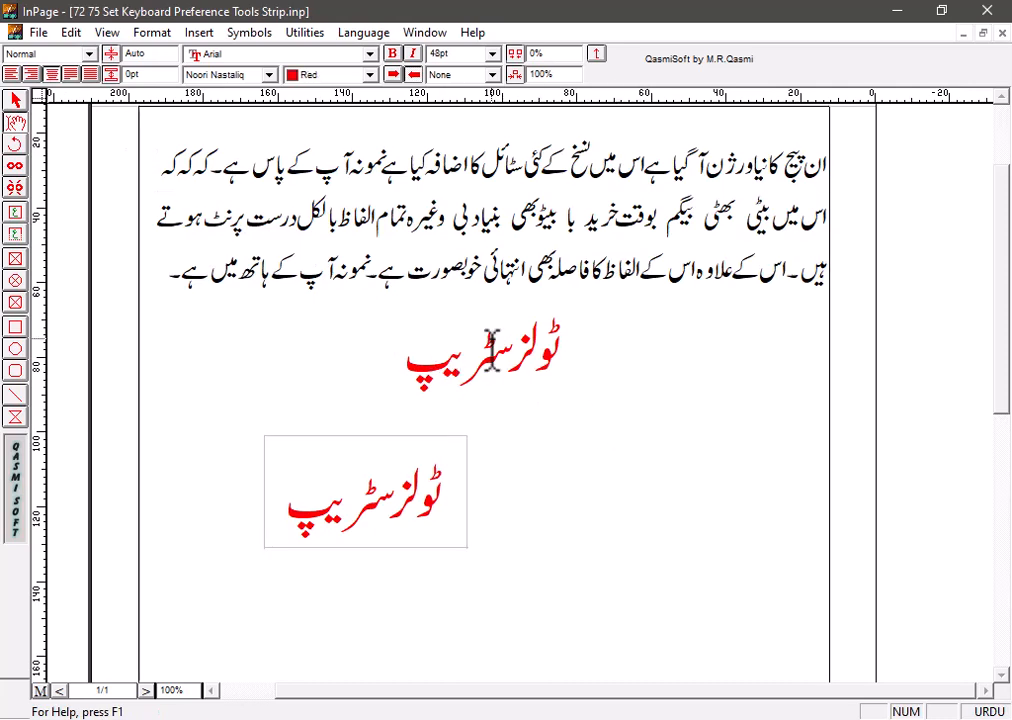
pyautogui.click(332, 462)
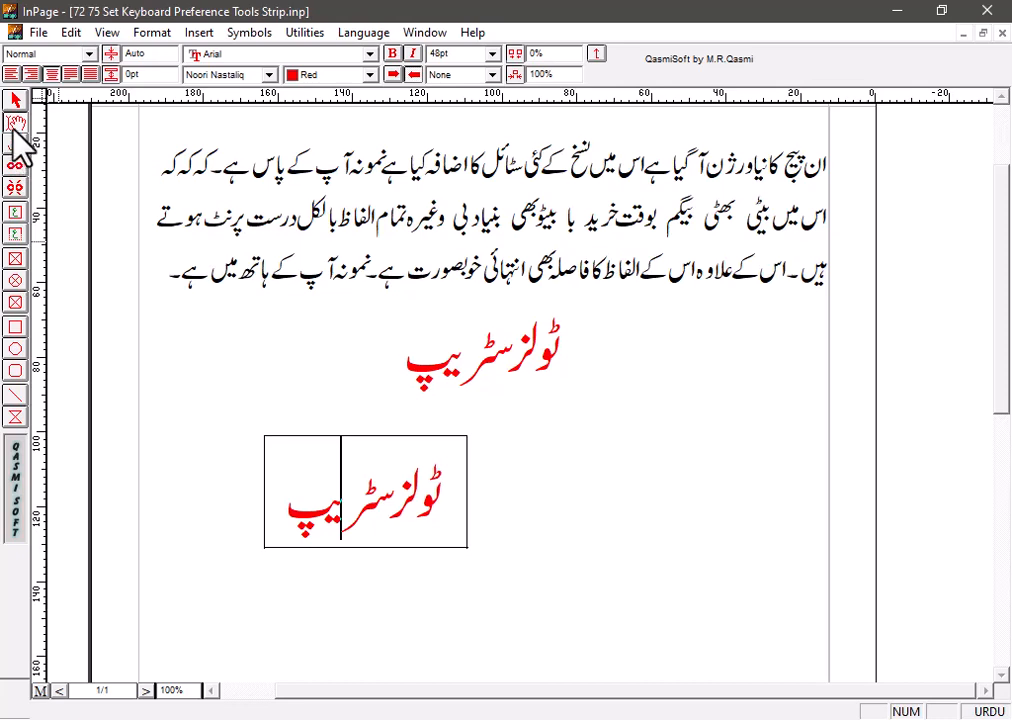
# Step: Move the text box as an object to about 64 mm horizontally and 102 mm vertically, still beneath the red heading
pyautogui.click(15, 101)
pyautogui.click(343, 432)
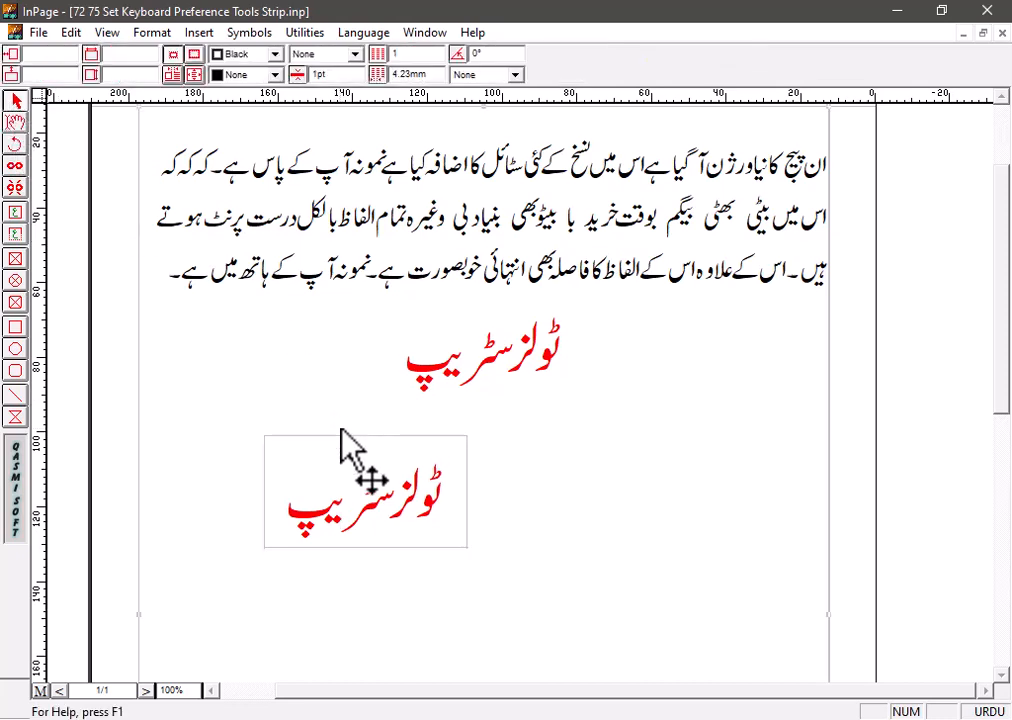
pyautogui.moveTo(347, 437); pyautogui.dragTo(633, 459)
pyautogui.moveTo(556, 479); pyautogui.dragTo(441, 462)
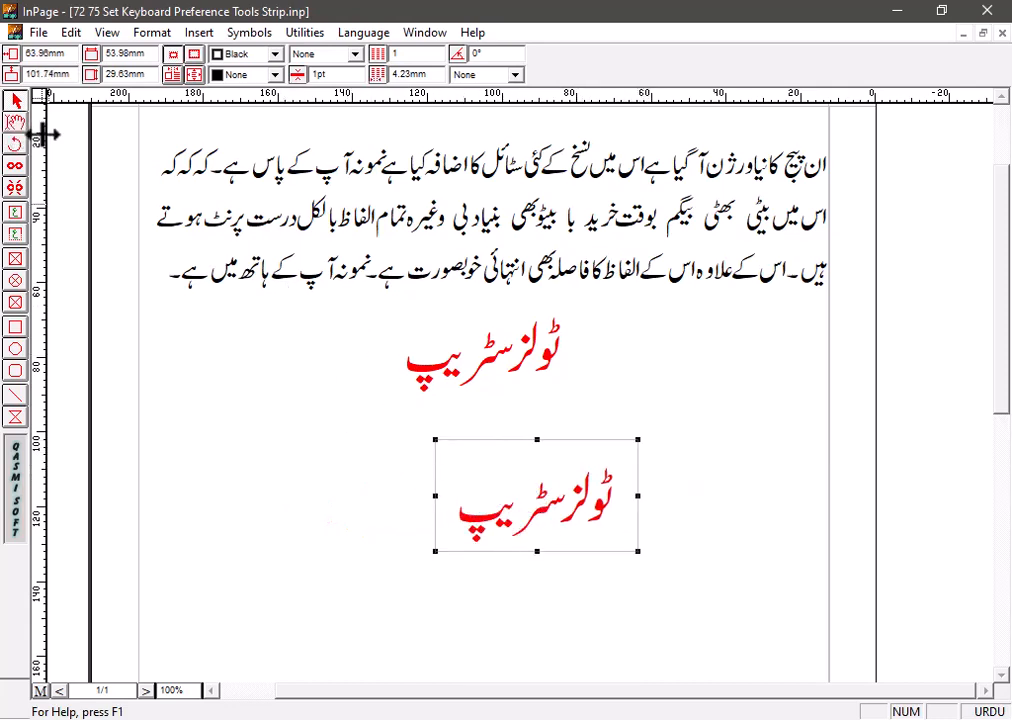
pyautogui.click(15, 122)
pyautogui.click(401, 368)
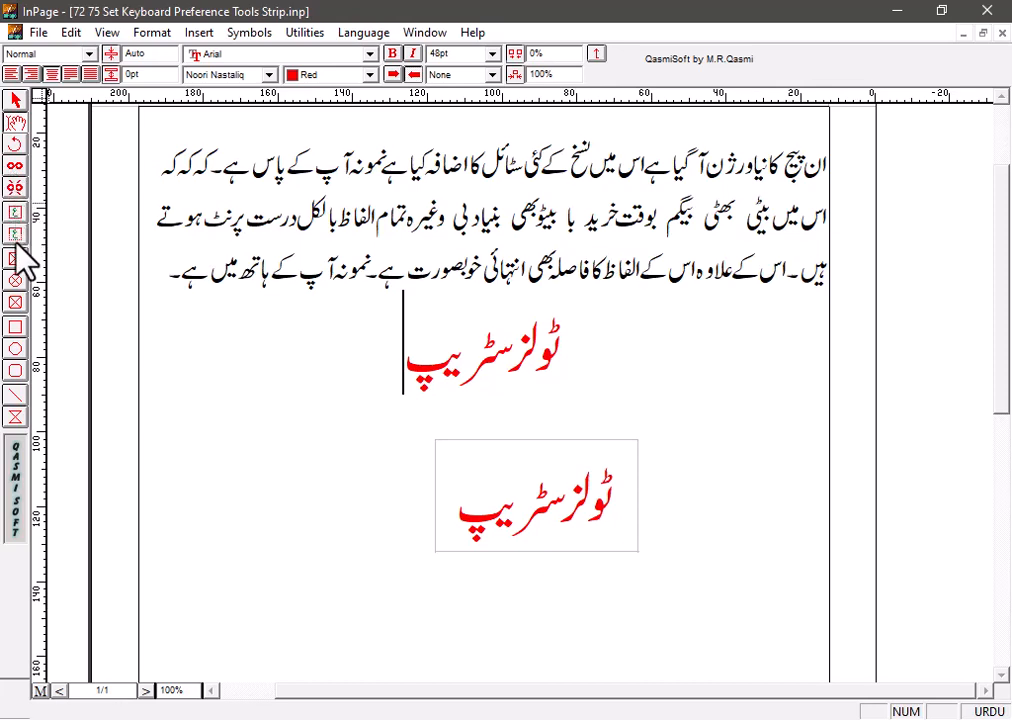
pyautogui.click(474, 458)
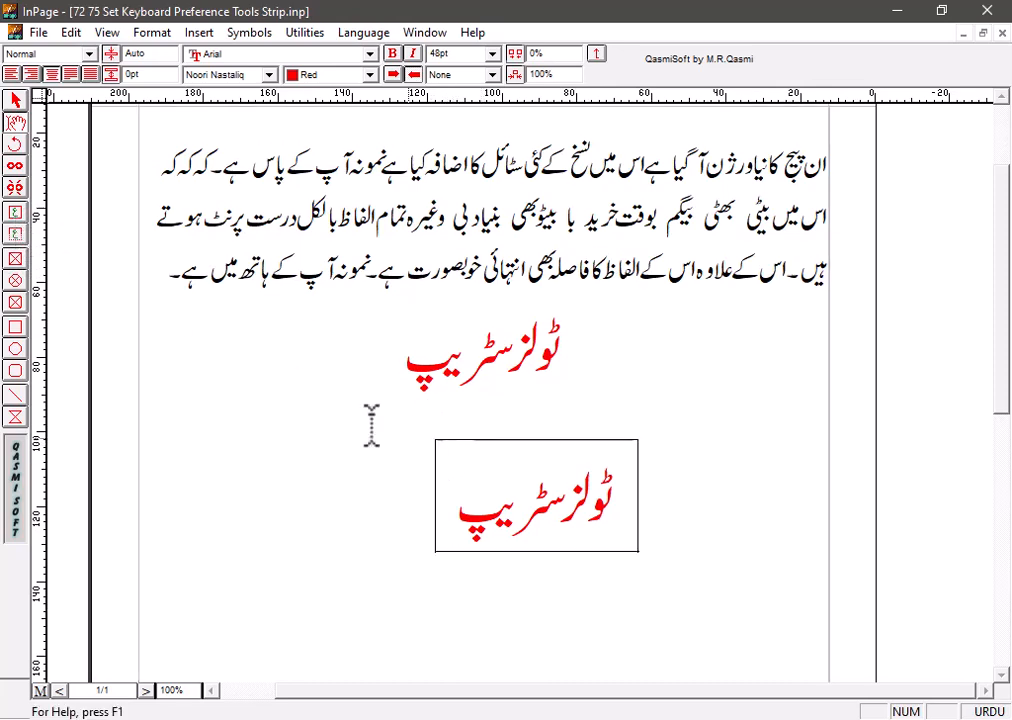
pyautogui.click(15, 212)
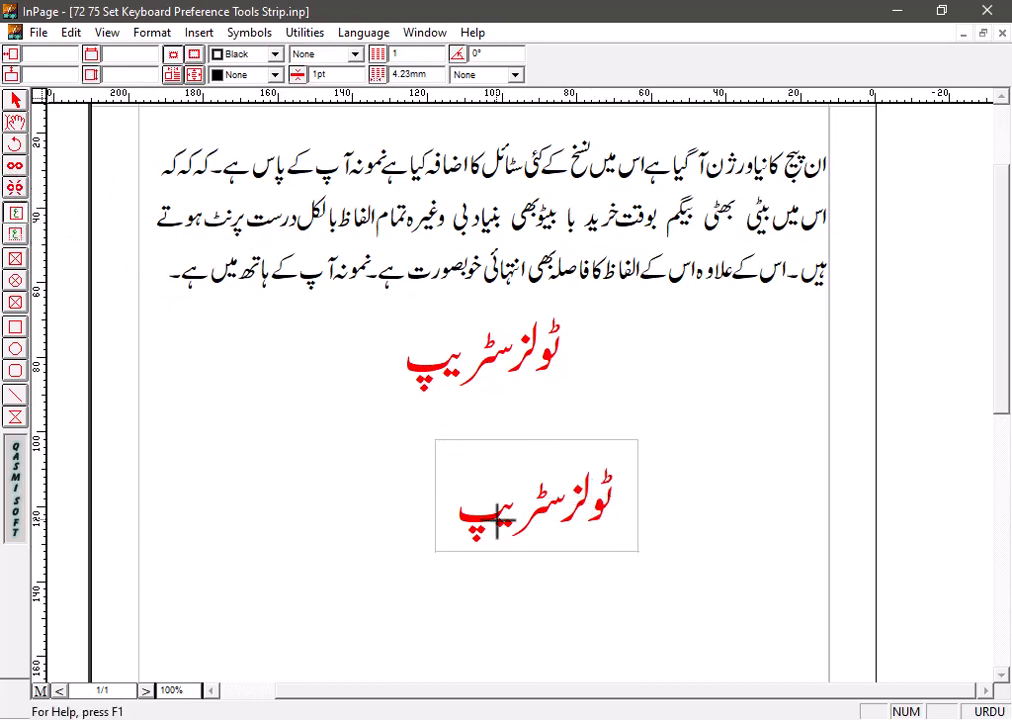
# Step: Paste three more copies of the heading text into the text box and enlarge the box to about 89 × 65 mm
pyautogui.click(15, 122)
pyautogui.click(452, 524)
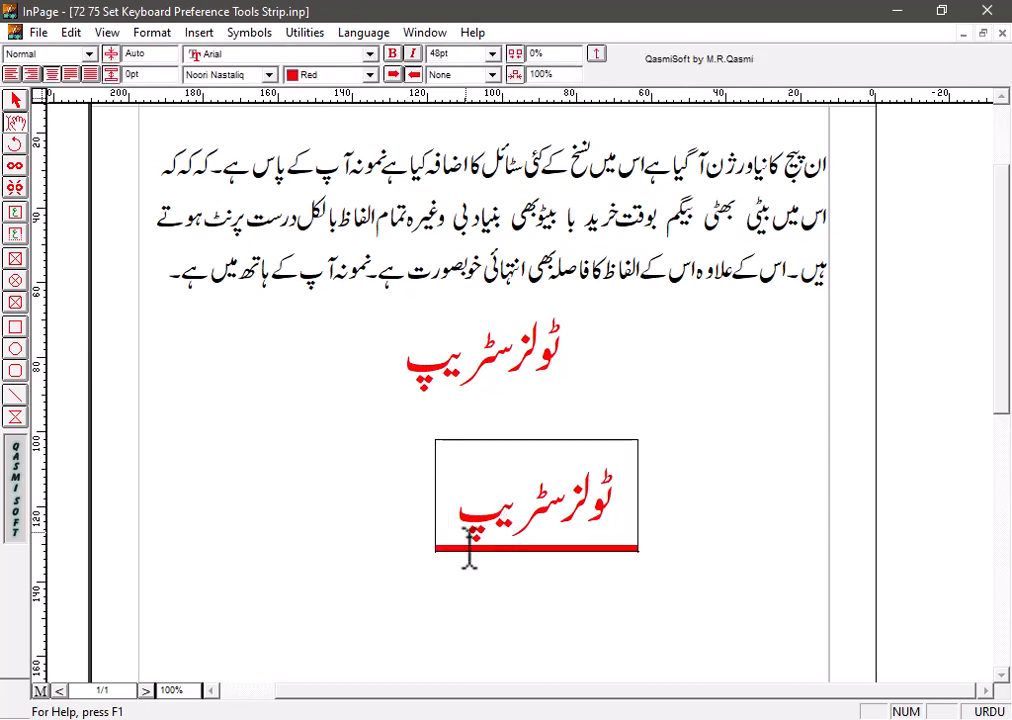
pyautogui.click(16, 101)
pyautogui.click(457, 550)
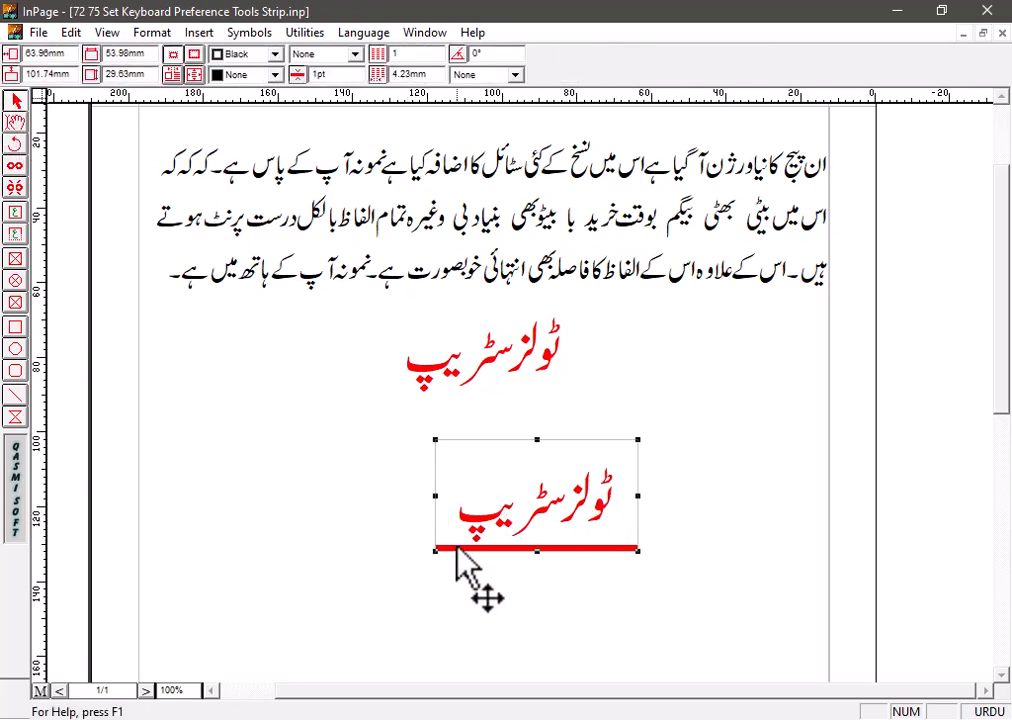
pyautogui.moveTo(433, 548); pyautogui.dragTo(304, 682)
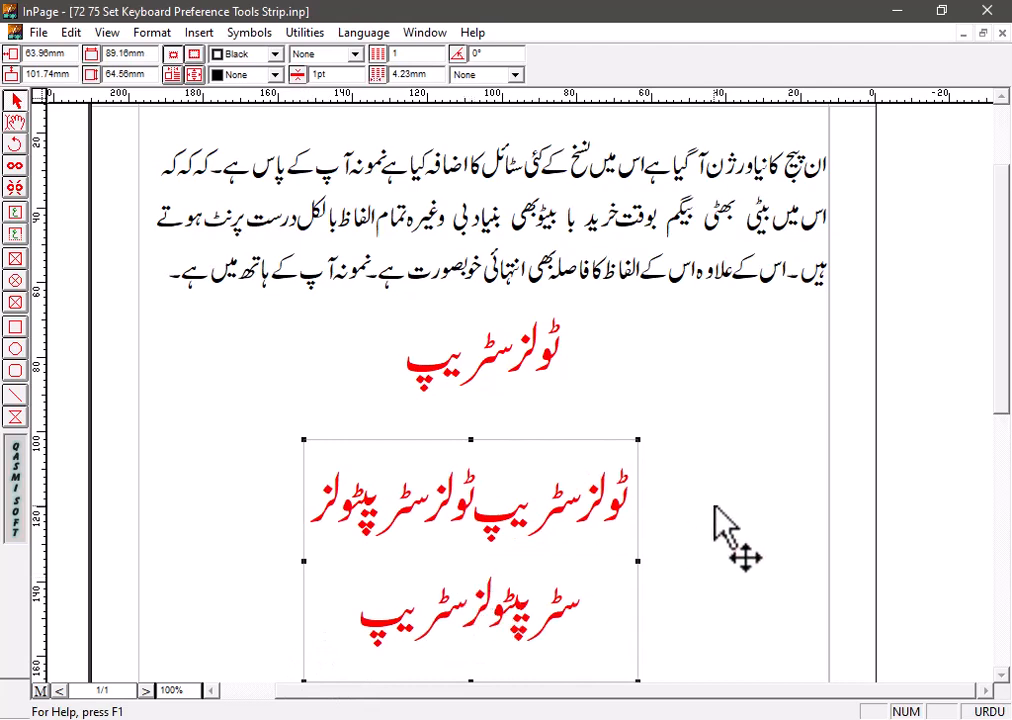
# Step: Draw a title text box about 47 mm wide right of the red heading and insert the red text "ٹولزسٹریپ" into it
pyautogui.click(15, 236)
pyautogui.moveTo(619, 327)
pyautogui.mouseDown()
pyautogui.moveTo(784, 388)
pyautogui.moveTo(791, 351)
pyautogui.mouseUp()
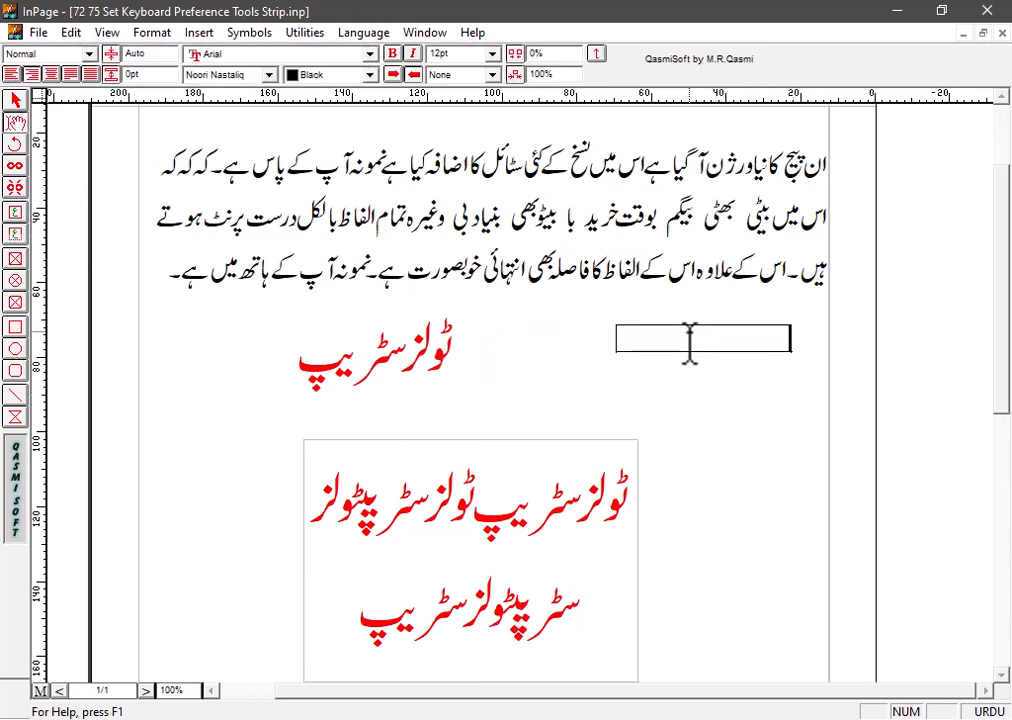
pyautogui.write('ٹولز سٹریپ')
pyautogui.click(776, 492)
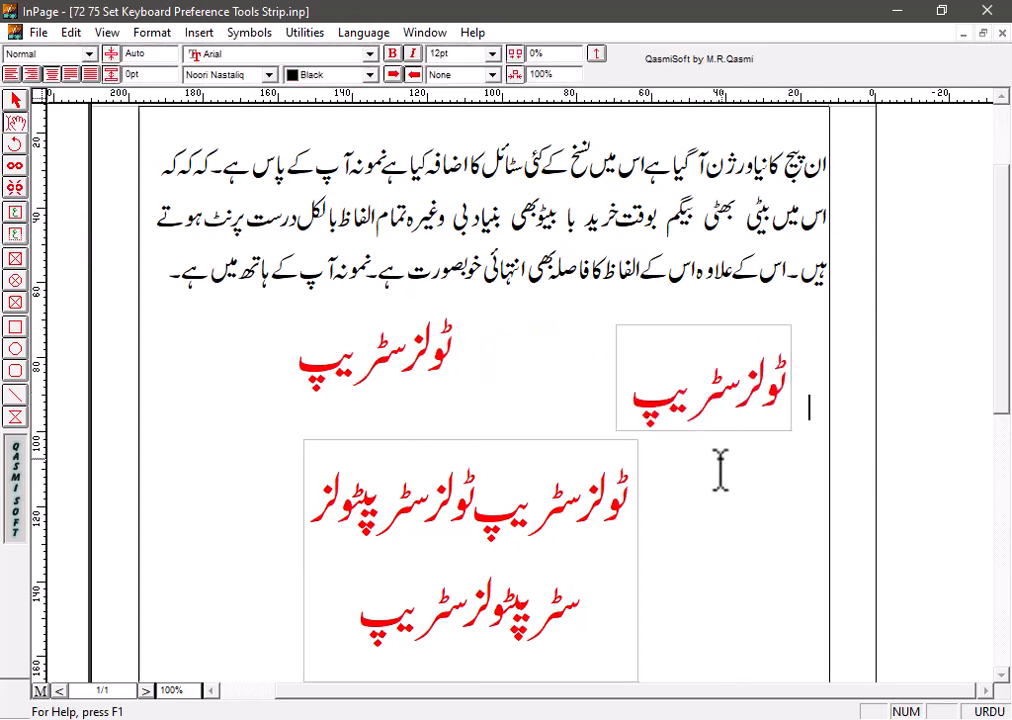
# Step: Widen the new title box to about 73 mm and shrink it back to about 46 mm, comparing its handles with the large text box's
pyautogui.click(17, 102)
pyautogui.click(463, 520)
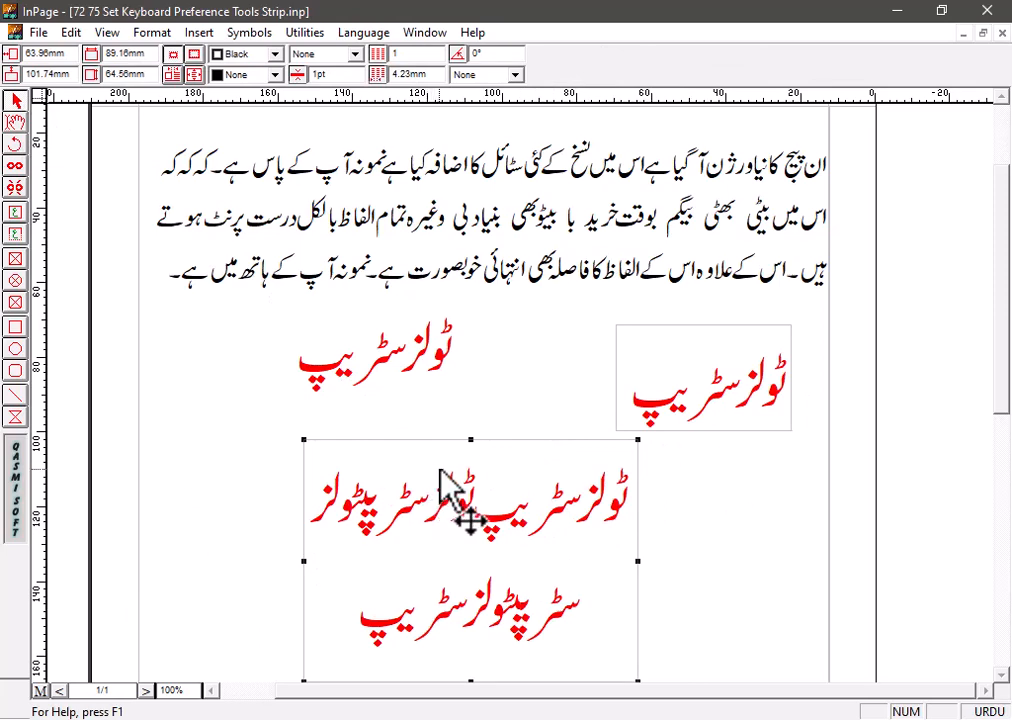
pyautogui.click(707, 413)
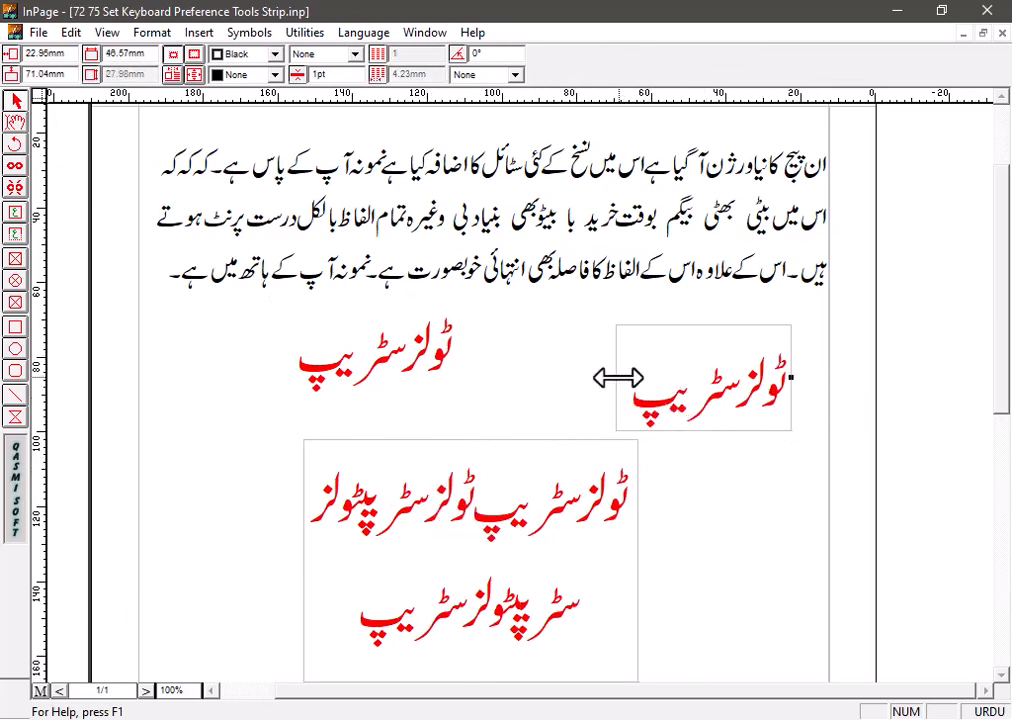
pyautogui.moveTo(618, 378); pyautogui.dragTo(520, 377)
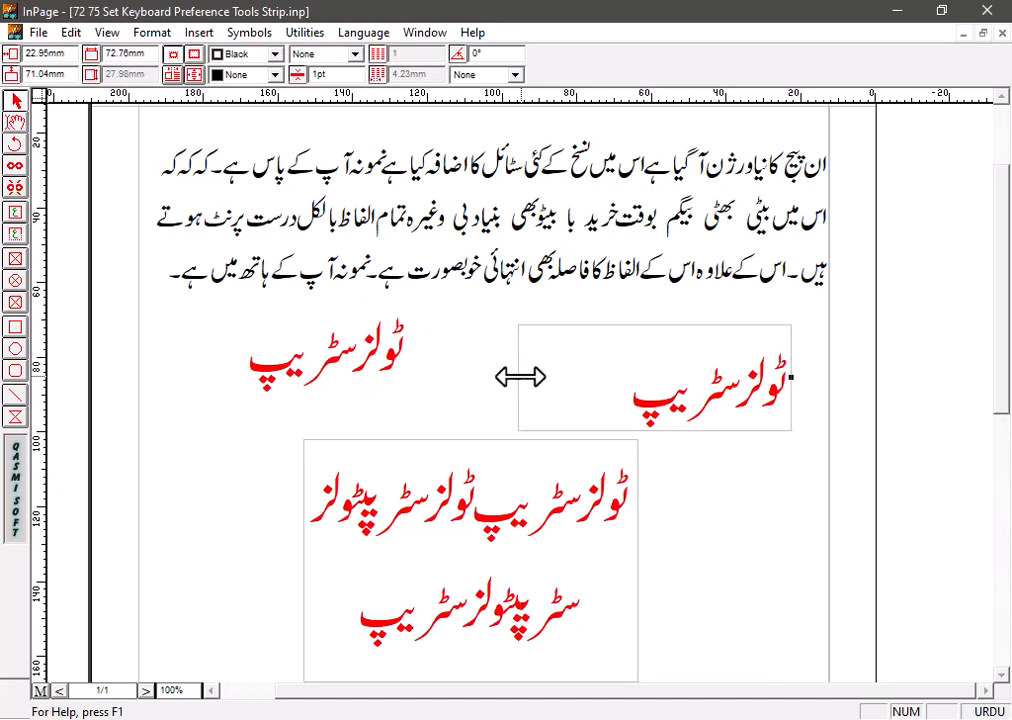
pyautogui.moveTo(520, 377); pyautogui.dragTo(618, 368)
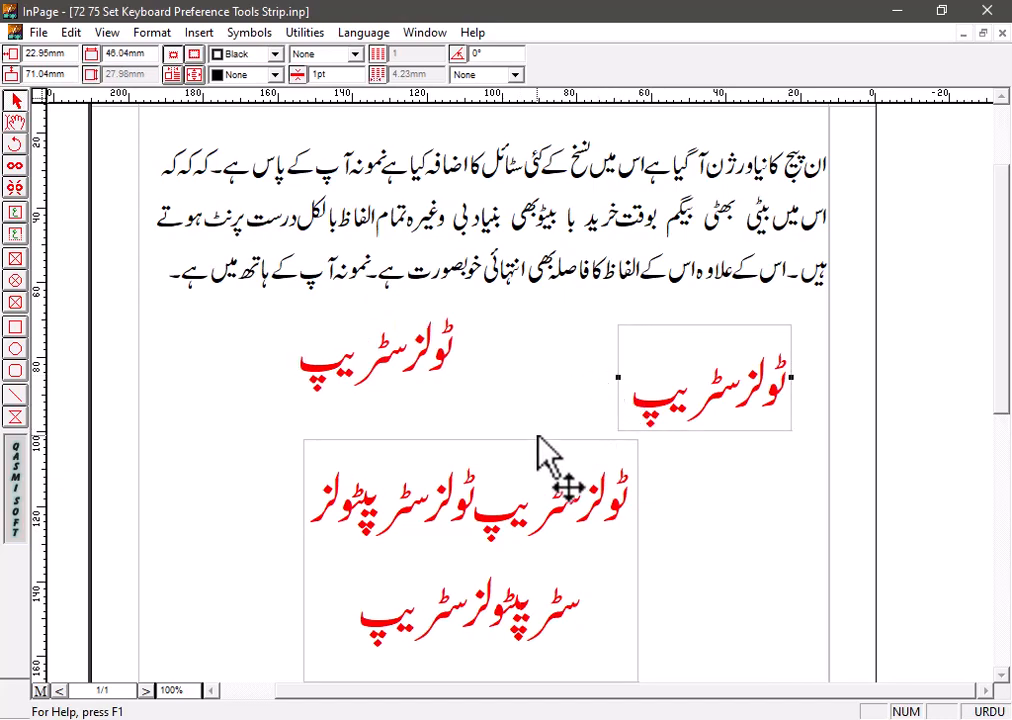
pyautogui.click(538, 437)
pyautogui.click(538, 457)
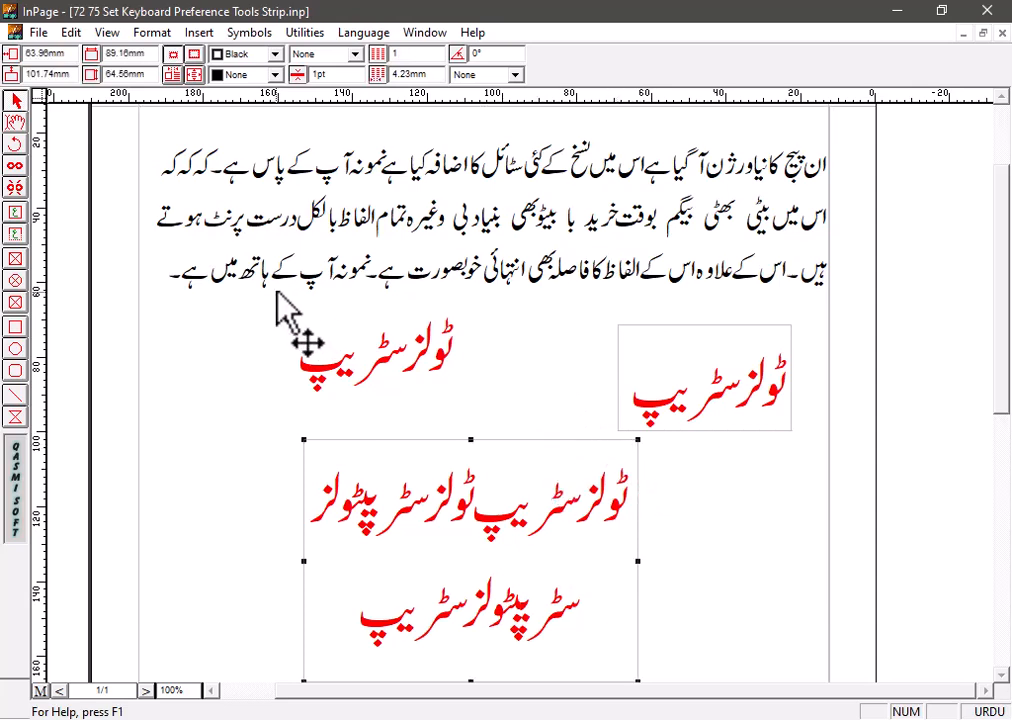
# Step: Draw a small empty text box left of the red heading and link the large text box to it
pyautogui.click(14, 187)
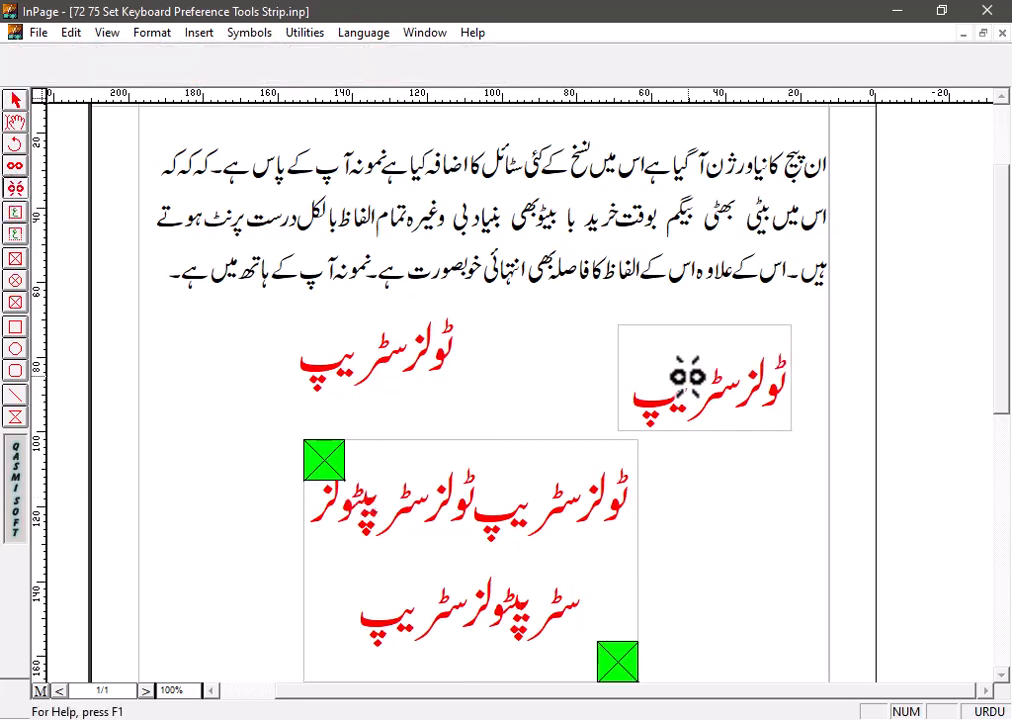
pyautogui.click(14, 211)
pyautogui.moveTo(158, 371); pyautogui.dragTo(271, 466)
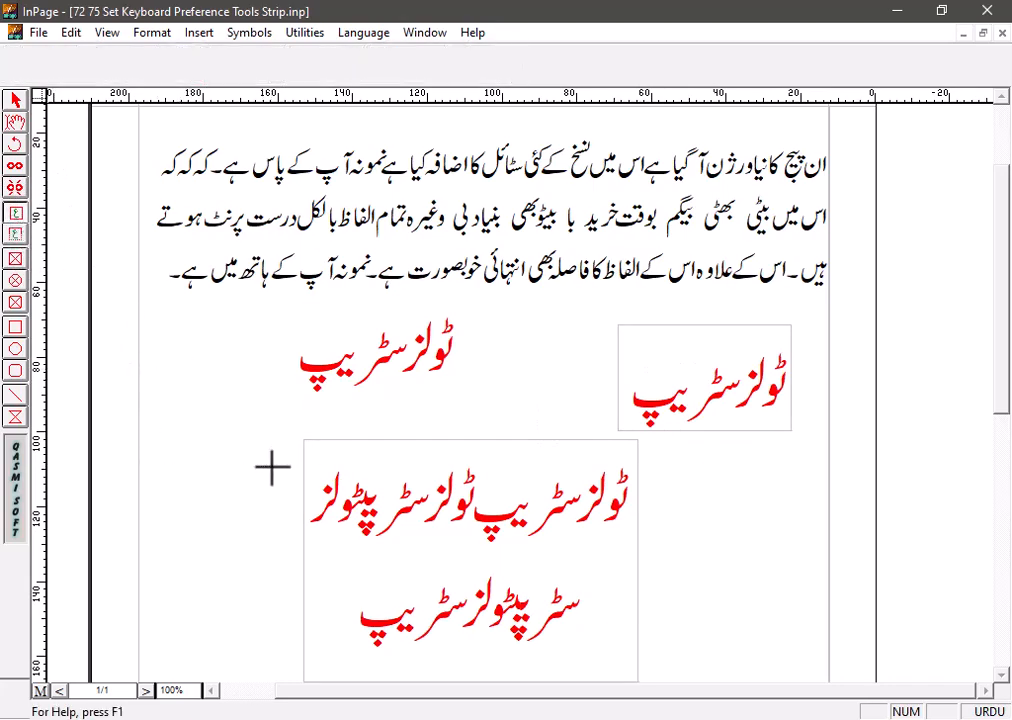
pyautogui.click(14, 165)
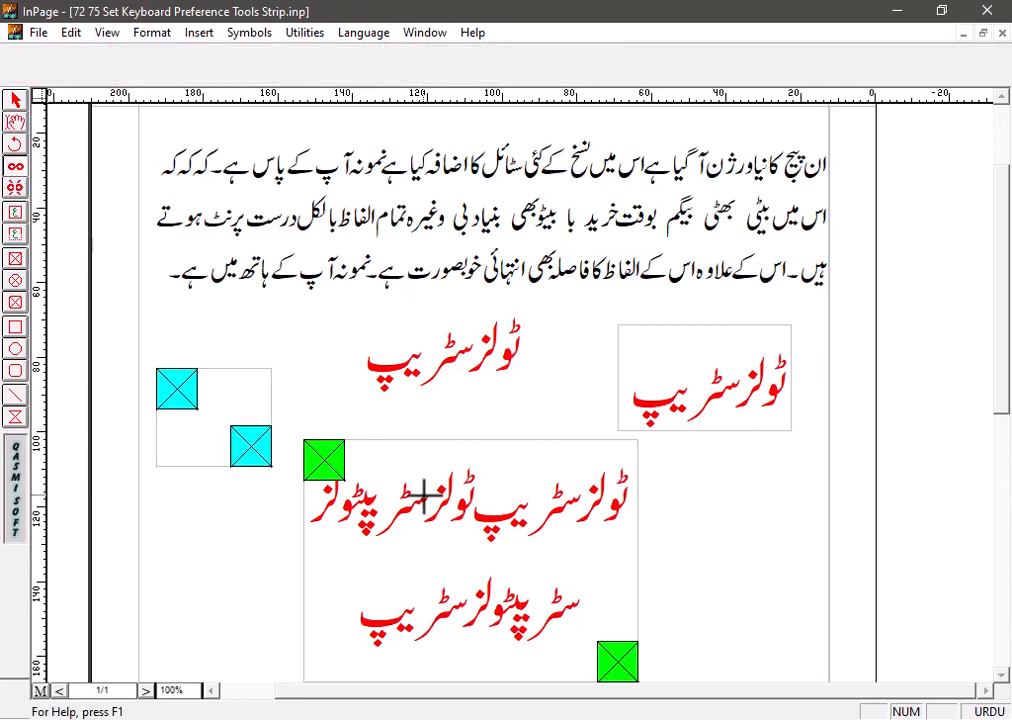
pyautogui.click(237, 440)
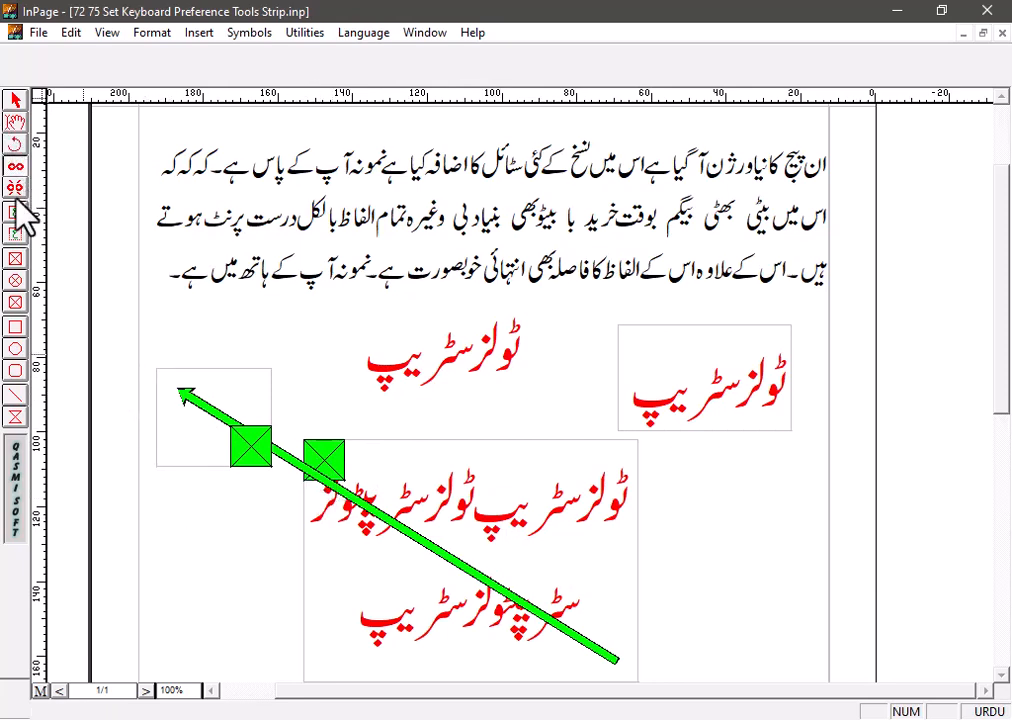
# Step: Draw a rectangular picture box right of the large text box and import the profile photo from the Desktop into it
pyautogui.click(15, 259)
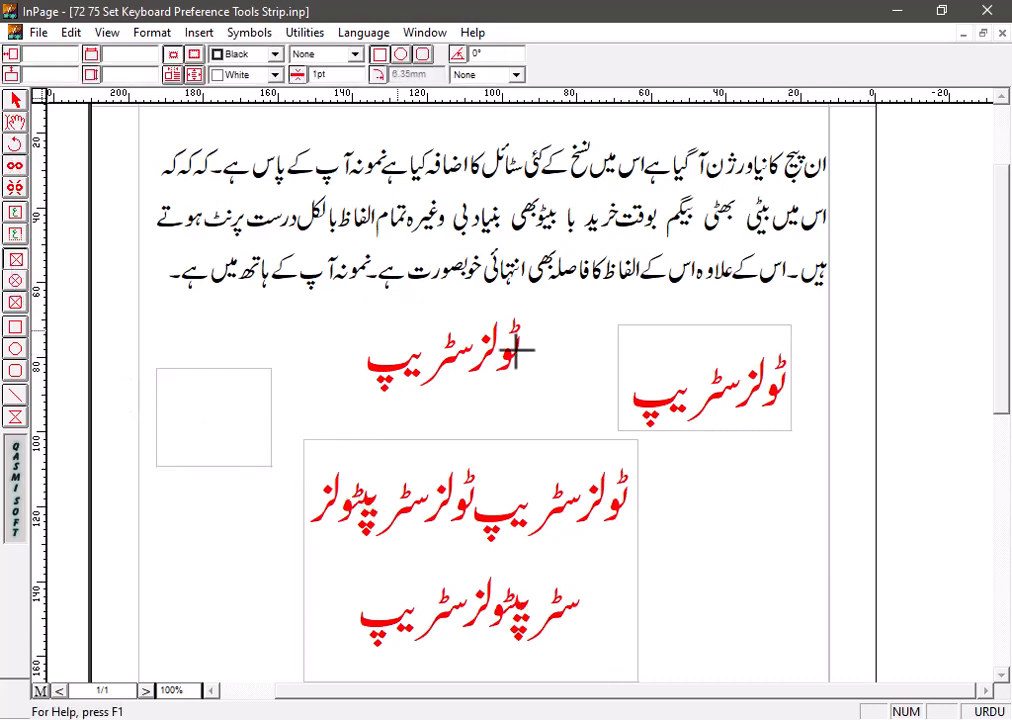
pyautogui.moveTo(688, 469); pyautogui.dragTo(805, 604)
pyautogui.doubleClick(728, 546)
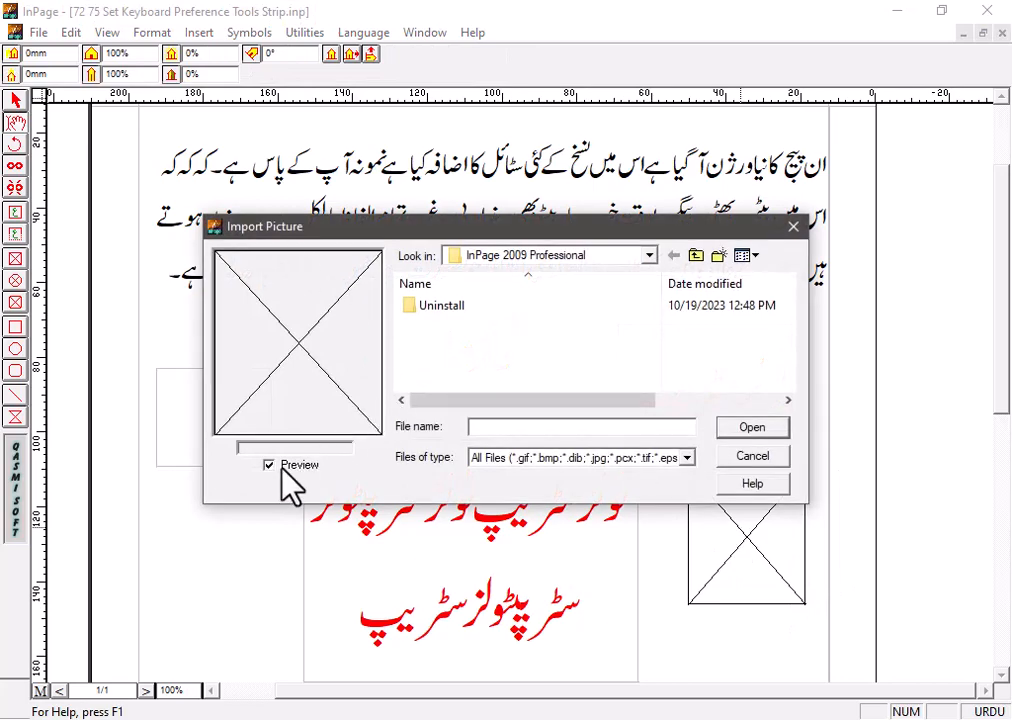
pyautogui.click(649, 256)
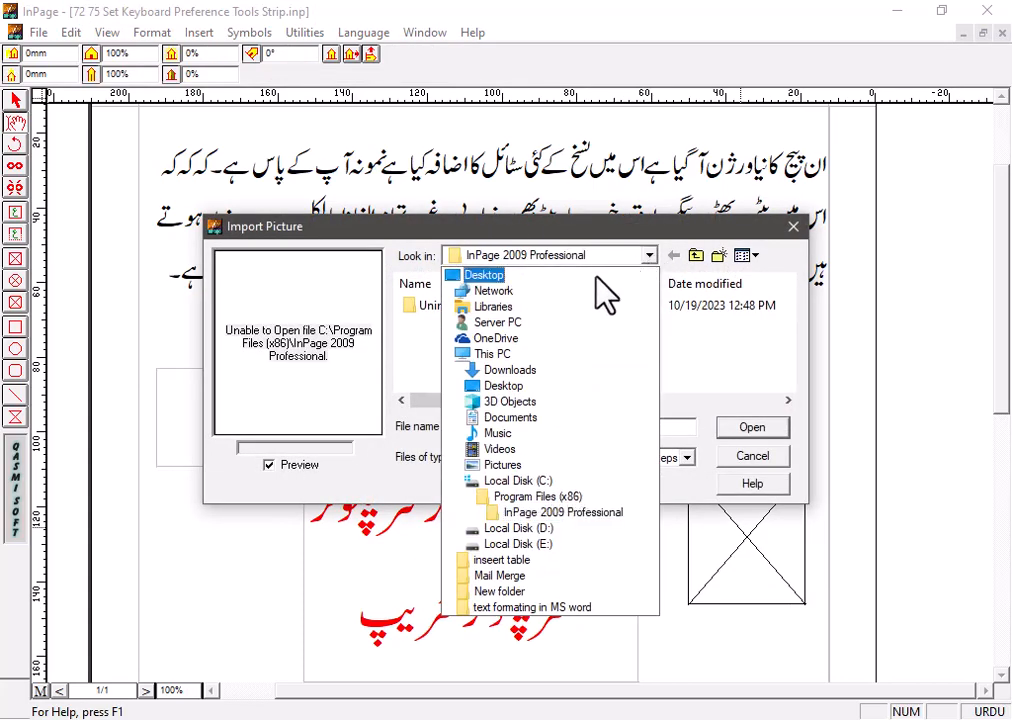
pyautogui.click(515, 273)
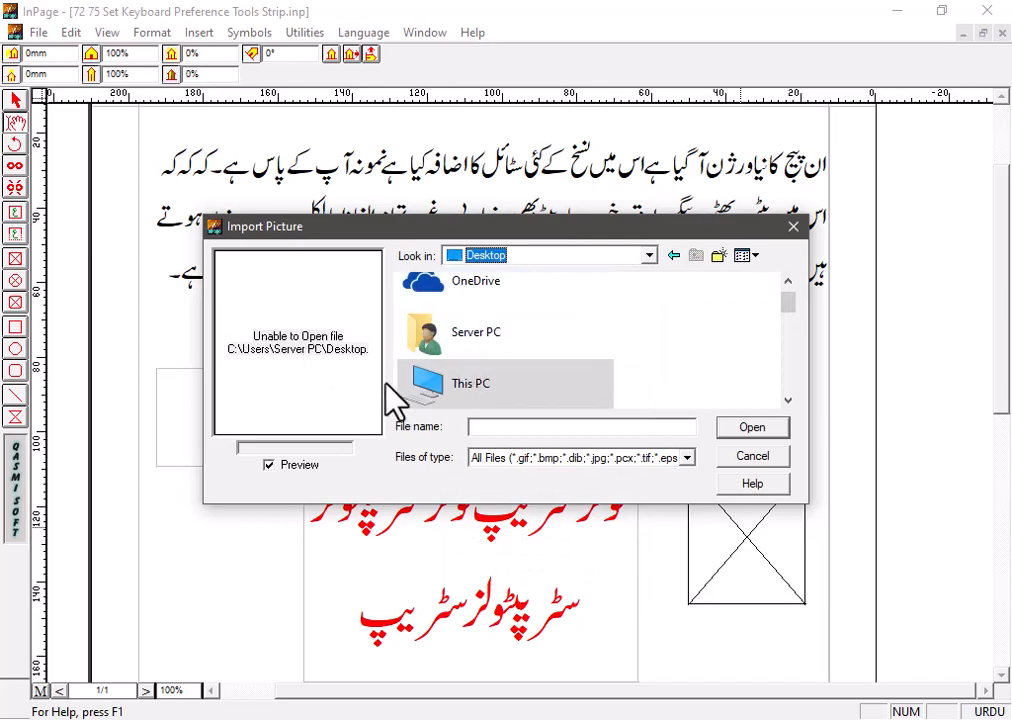
pyautogui.scroll(-5, 501, 384)
pyautogui.click(410, 324)
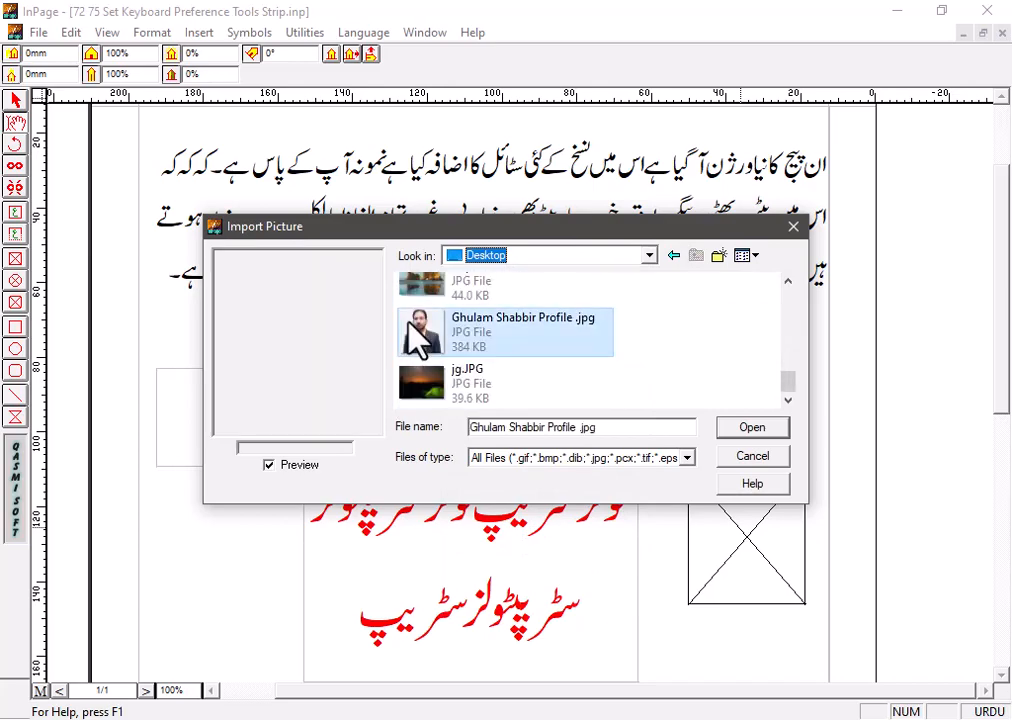
pyautogui.doubleClick(408, 320)
# Step: Replace the photo in the rectangular picture box with jg.JPG from the Desktop
pyautogui.doubleClick(760, 510)
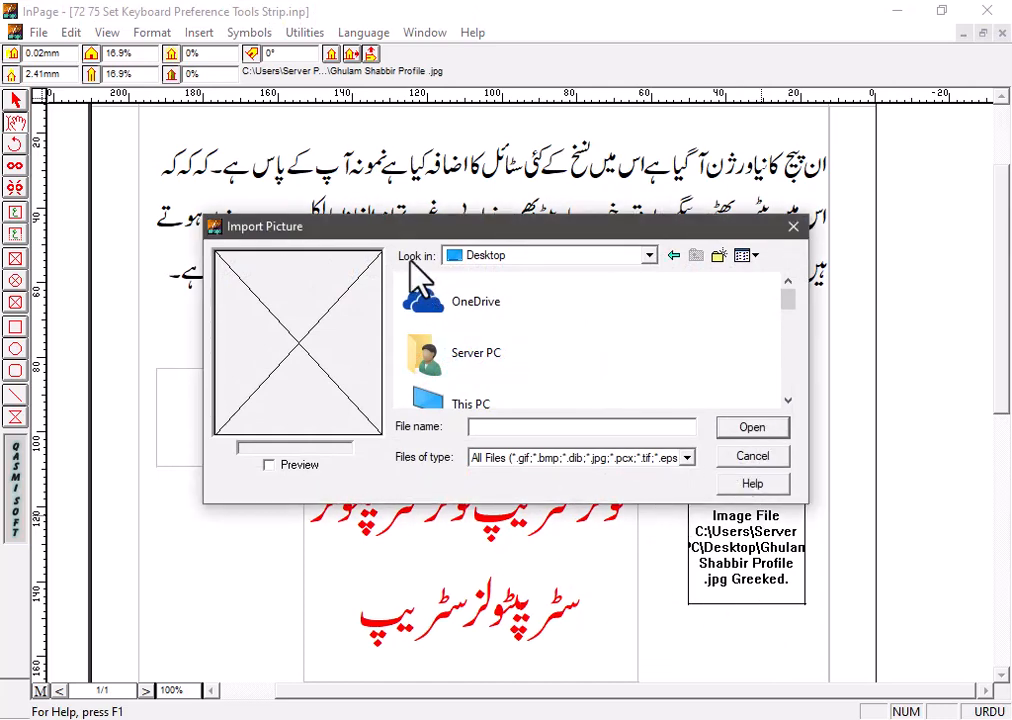
pyautogui.scroll(-5, 480, 340)
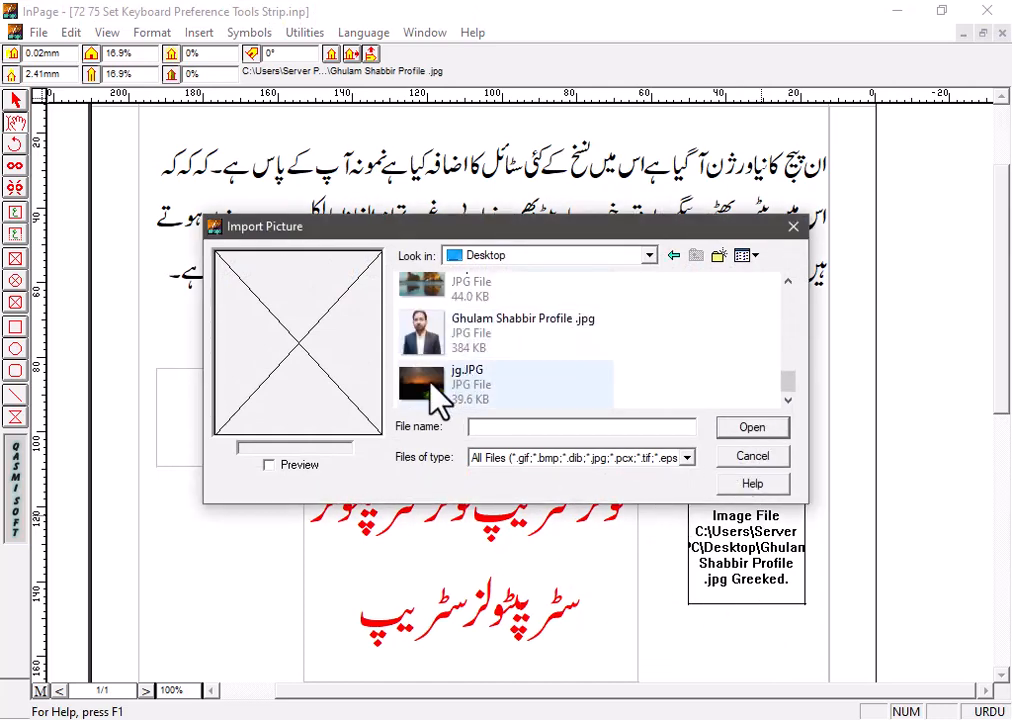
pyautogui.doubleClick(432, 380)
pyautogui.click(734, 660)
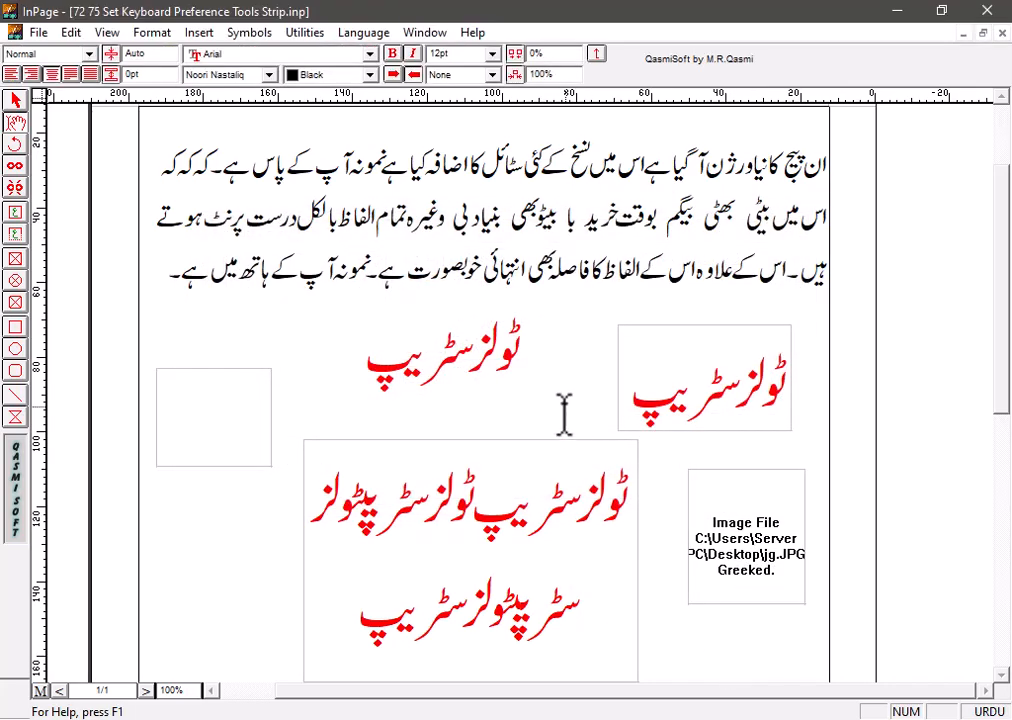
# Step: Save the document and, with the import preview enabled, replace the image in the rectangular picture box with Capmture.JPG
pyautogui.hotkey('ctrl', 's')
pyautogui.click(768, 501)
pyautogui.doubleClick(770, 550)
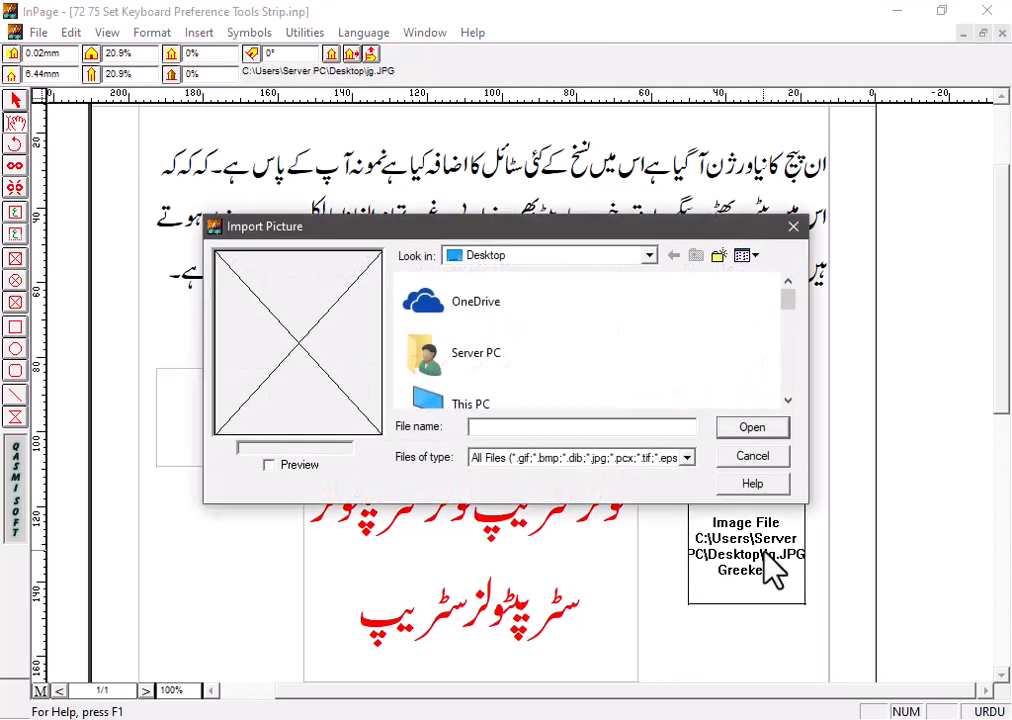
pyautogui.click(276, 464)
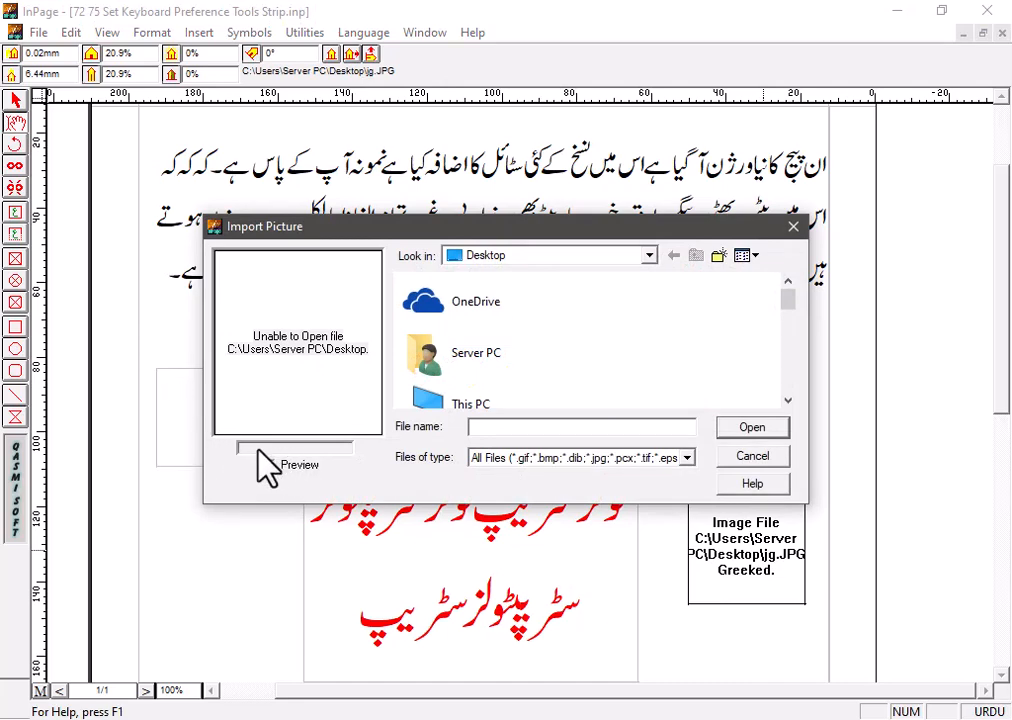
pyautogui.scroll(-10, 465, 375)
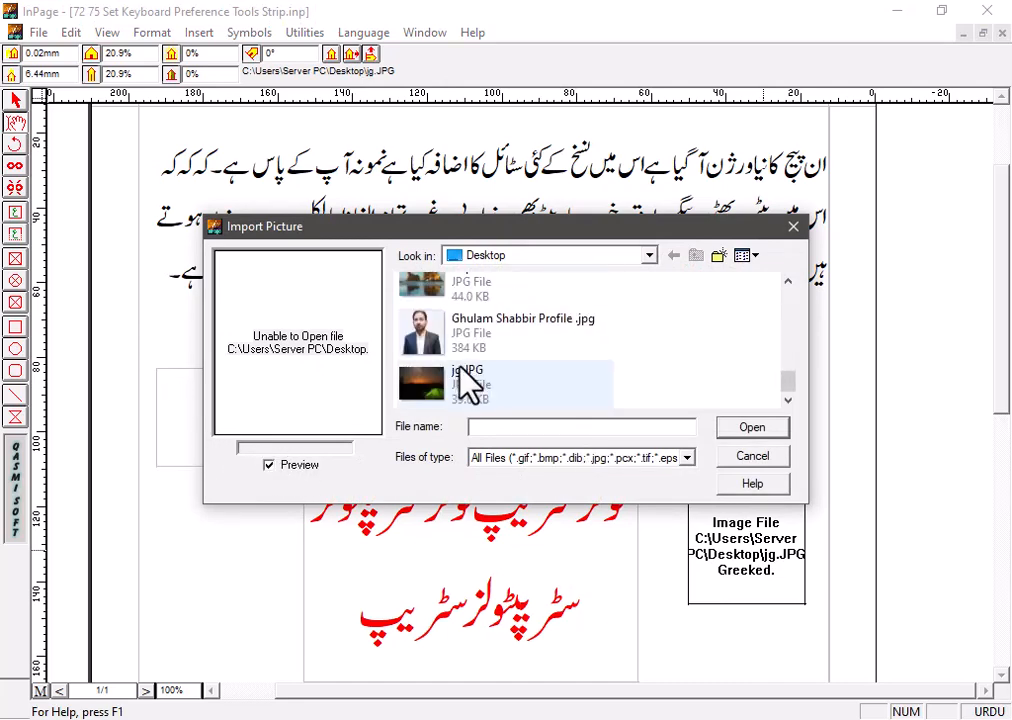
pyautogui.doubleClick(425, 288)
pyautogui.click(740, 617)
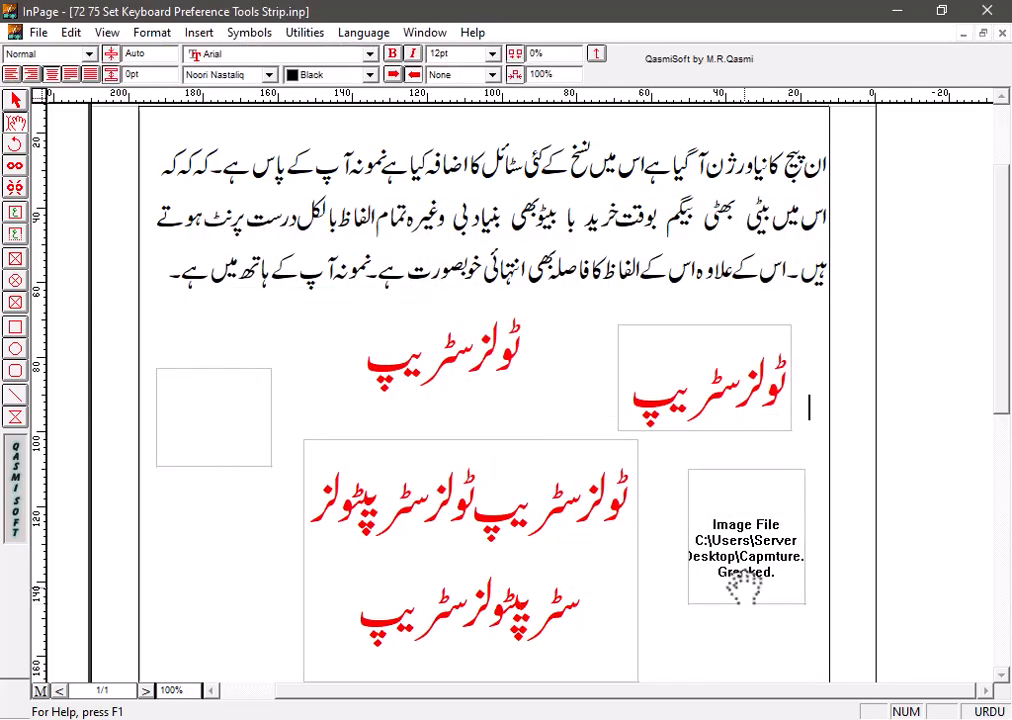
pyautogui.doubleClick(741, 574)
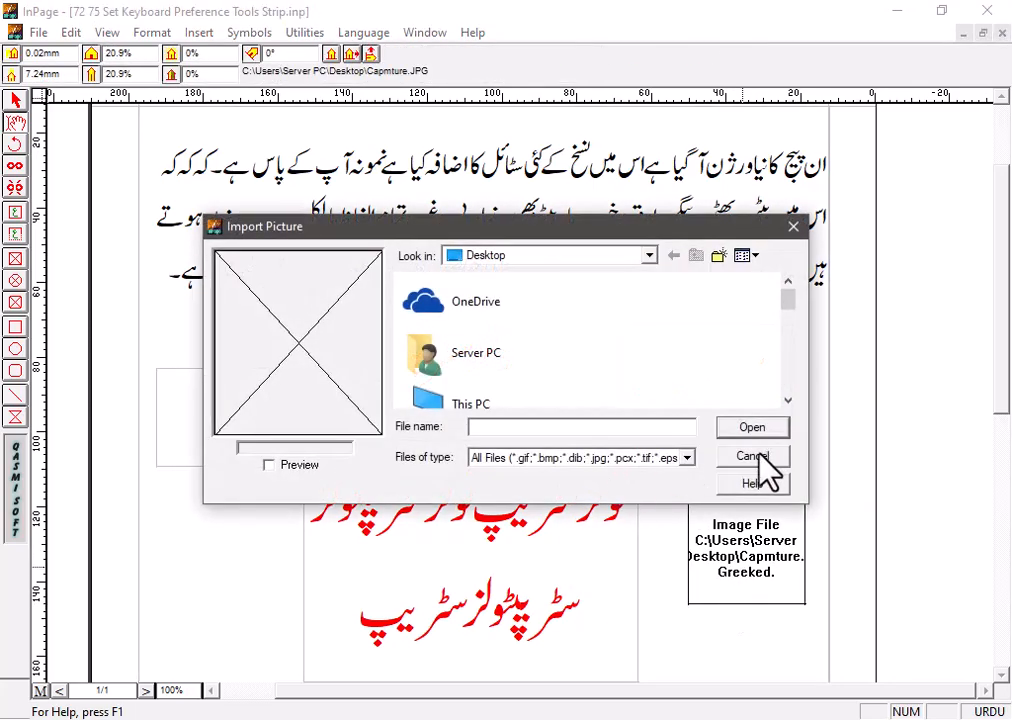
pyautogui.click(755, 456)
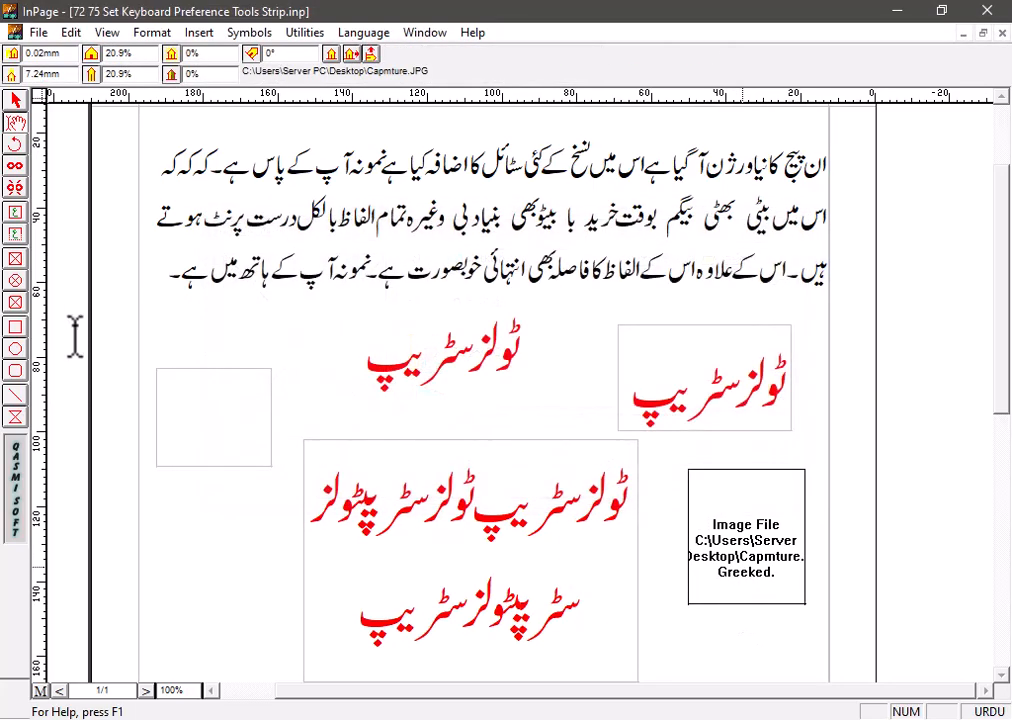
# Step: Draw an elliptical picture box below the rectangular one and import the profile photo from the Desktop into it
pyautogui.click(17, 282)
pyautogui.scroll(-4, 664, 628)
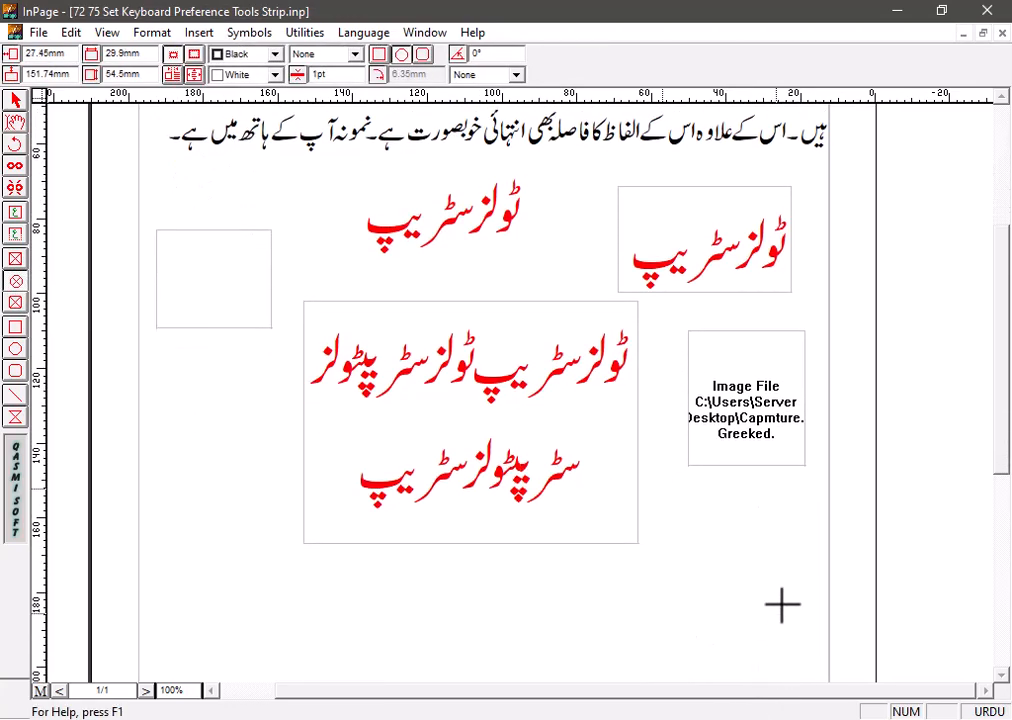
pyautogui.moveTo(660, 488); pyautogui.dragTo(805, 575)
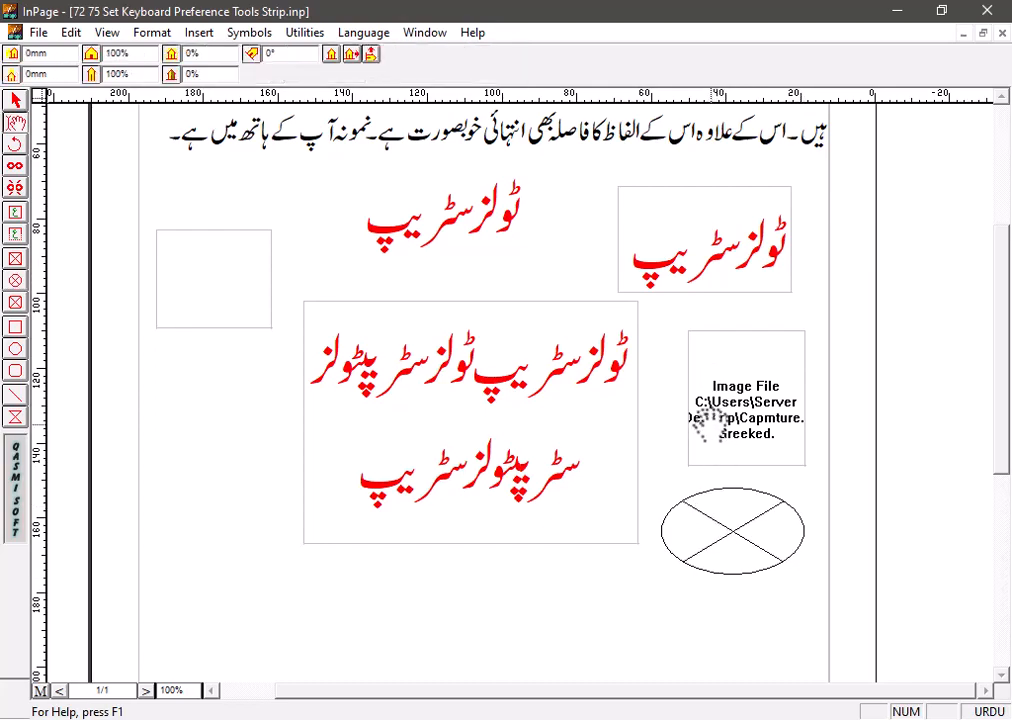
pyautogui.doubleClick(730, 522)
pyautogui.scroll(-5, 456, 316)
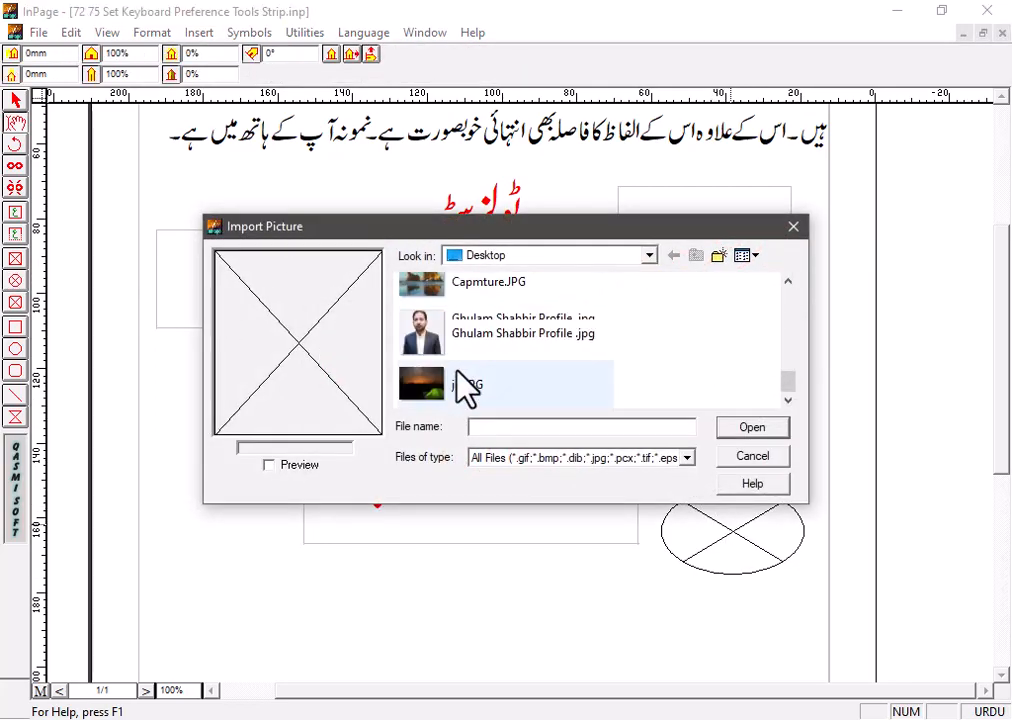
pyautogui.doubleClick(430, 333)
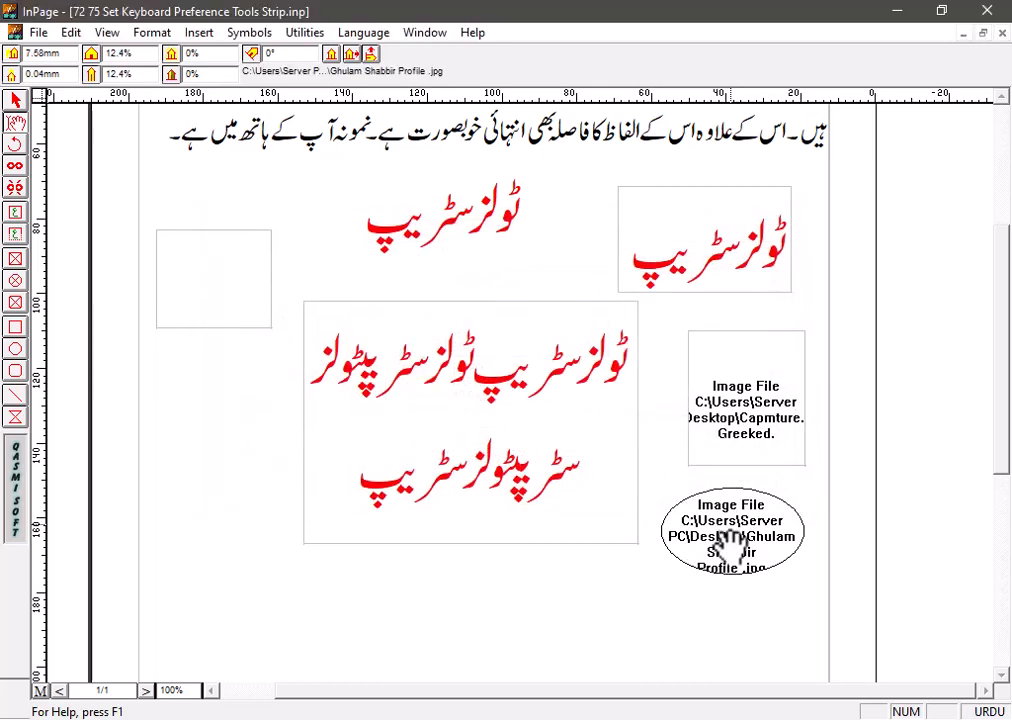
pyautogui.click(639, 600)
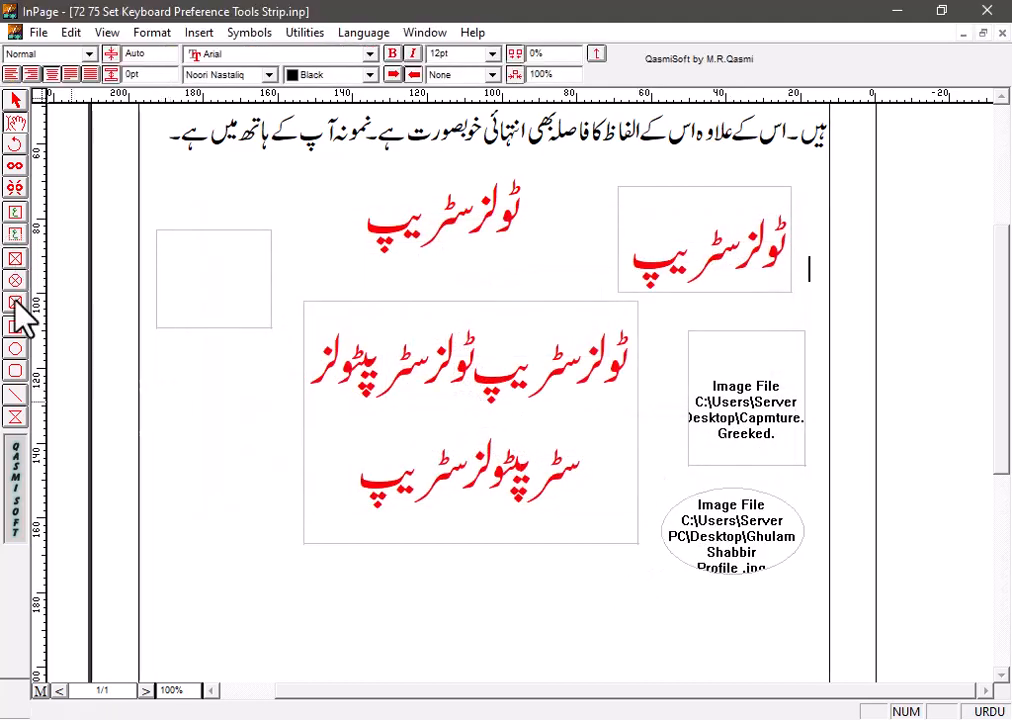
# Step: Draw a rounded-corner picture box below the large text box and import jg.JPG from the Desktop into it
pyautogui.click(15, 370)
pyautogui.moveTo(440, 601); pyautogui.dragTo(561, 673)
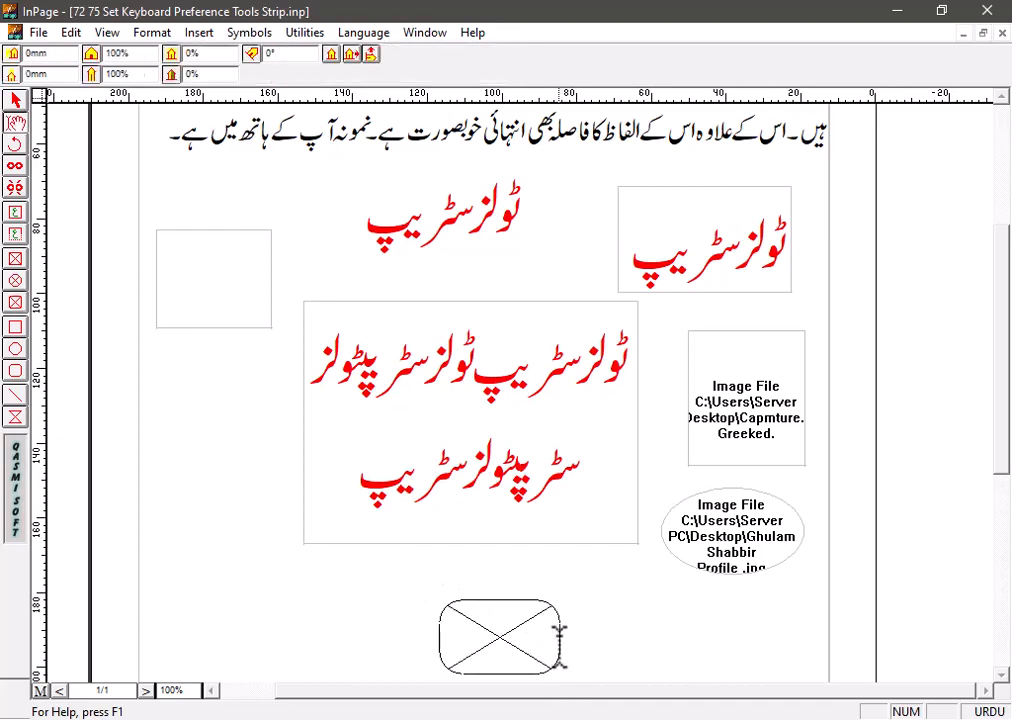
pyautogui.doubleClick(483, 632)
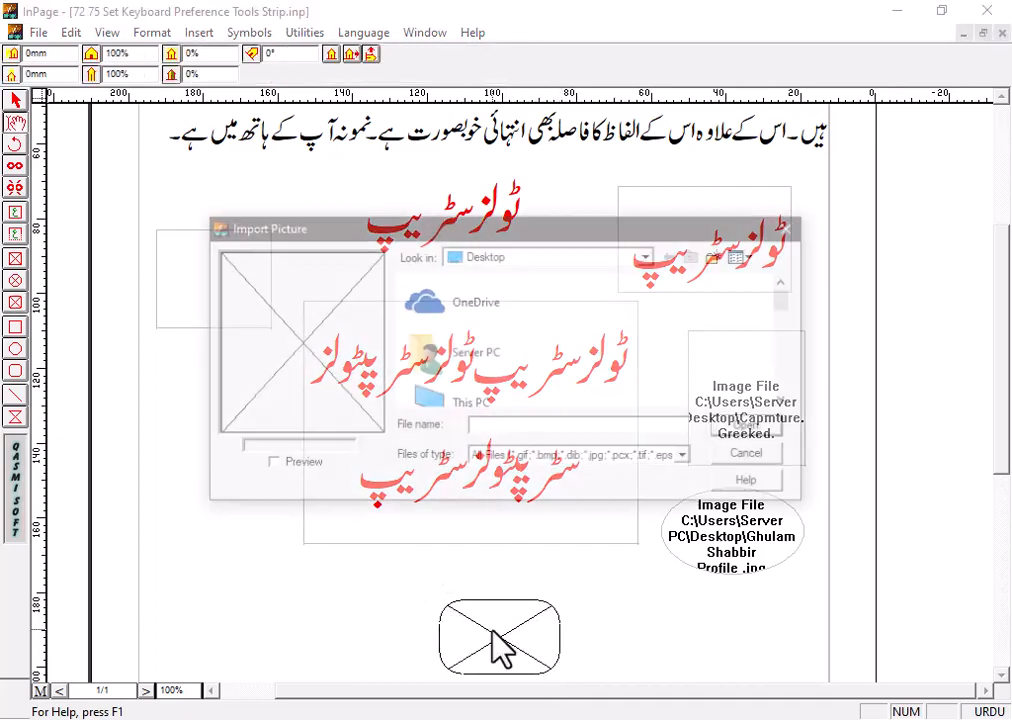
pyautogui.scroll(-5, 485, 395)
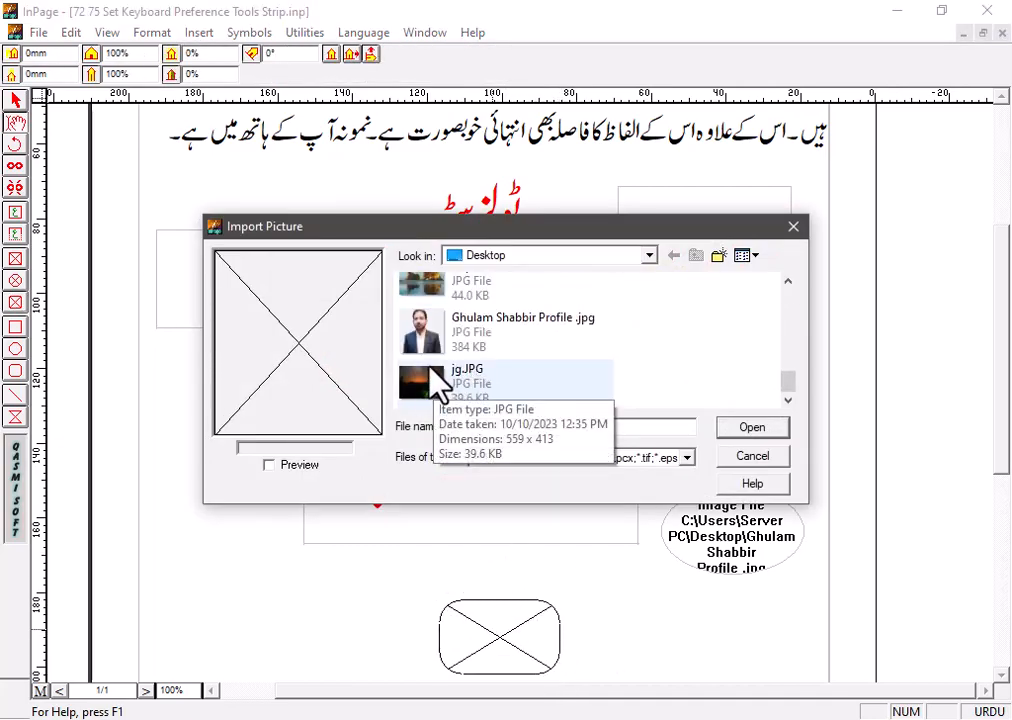
pyautogui.doubleClick(472, 407)
pyautogui.click(600, 530)
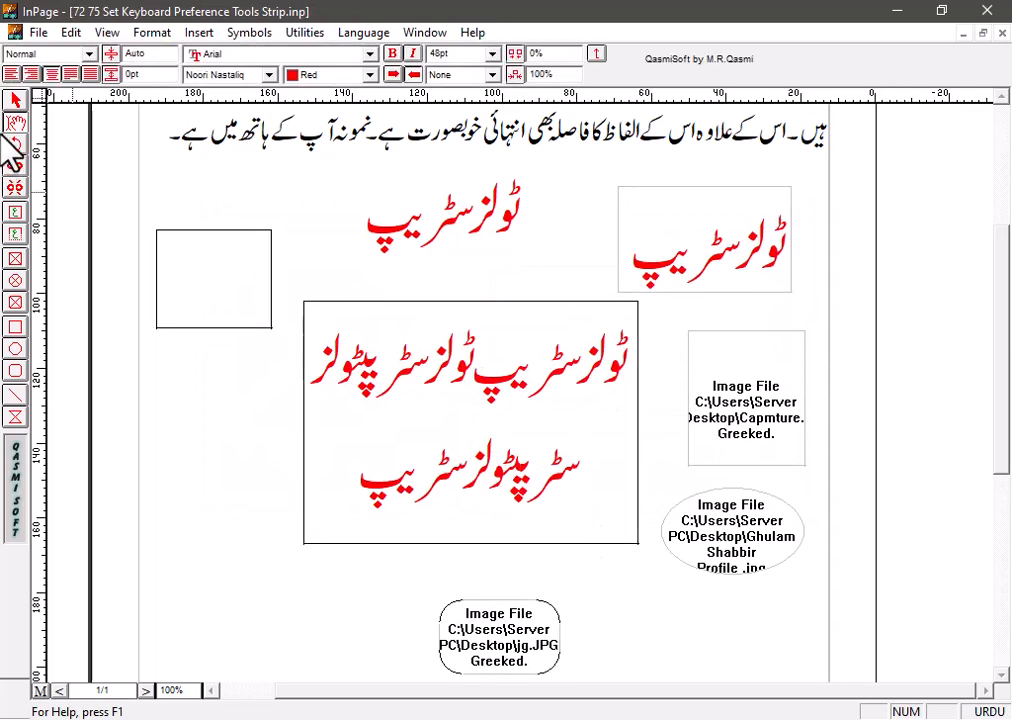
# Step: Draw a rectangle to the left of the large text box, below the empty linked text box
pyautogui.click(14, 328)
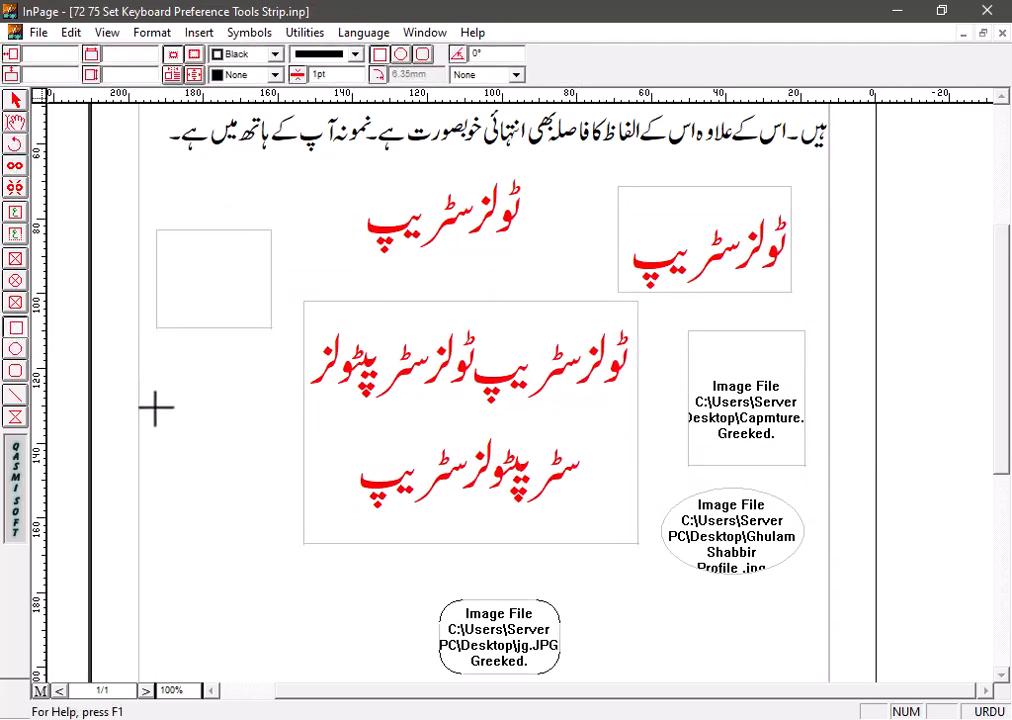
pyautogui.moveTo(155, 407); pyautogui.dragTo(262, 506)
pyautogui.click(195, 459)
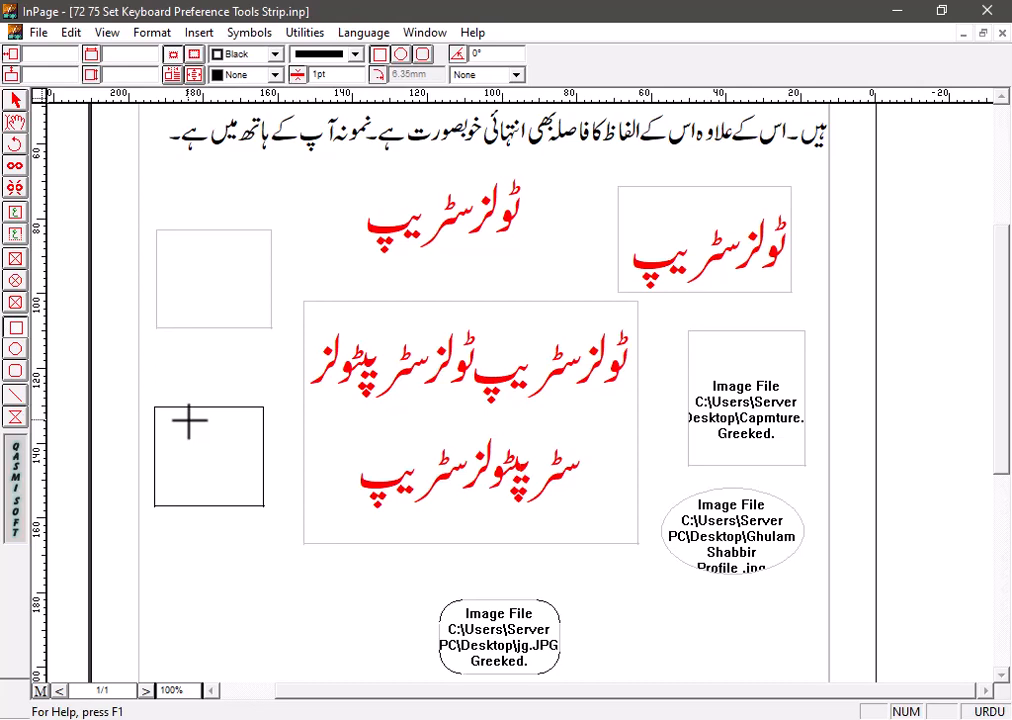
# Step: Below the rectangle, draw an ellipse about 24 by 22 mm and a rounded-corner rectangle about 20 by 20 mm beside it
pyautogui.click(15, 350)
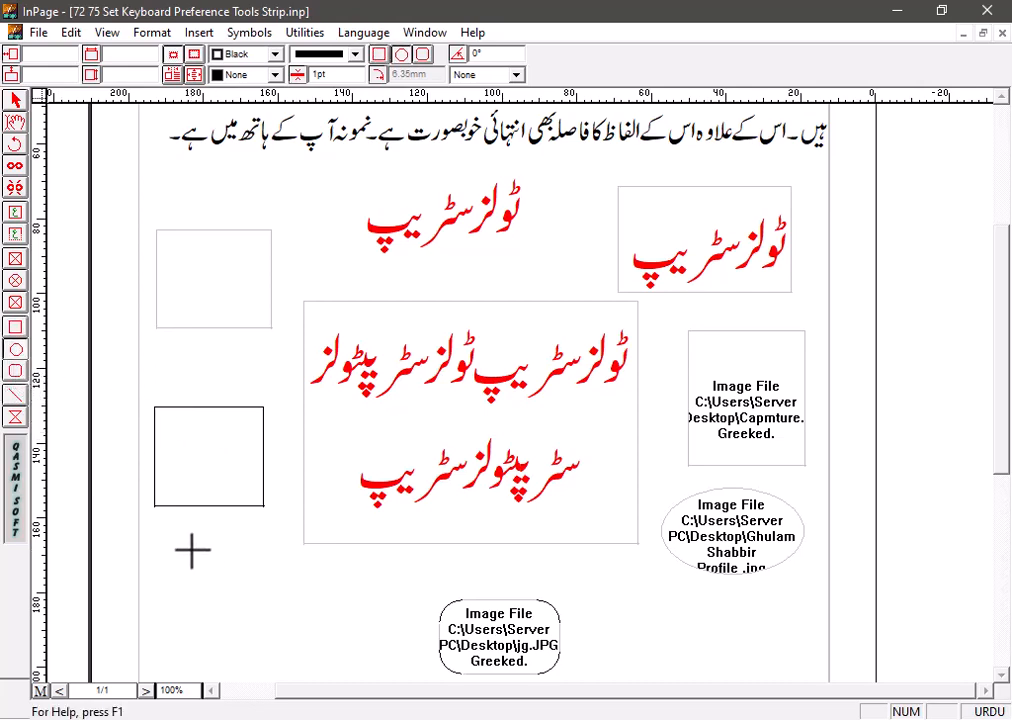
pyautogui.moveTo(192, 549); pyautogui.dragTo(280, 631)
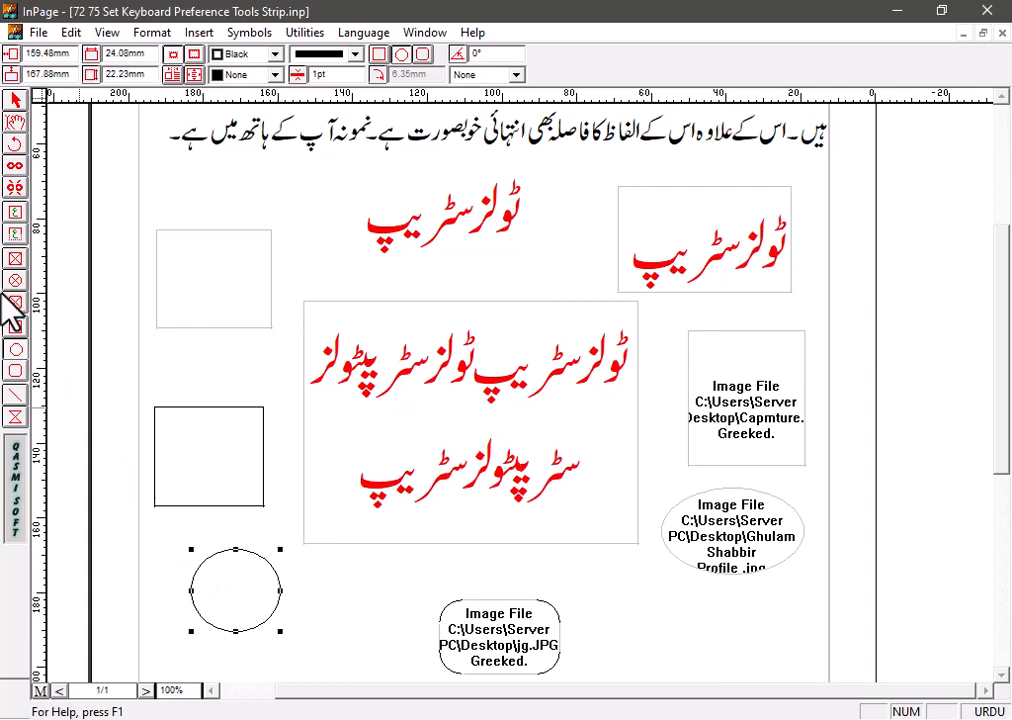
pyautogui.click(15, 372)
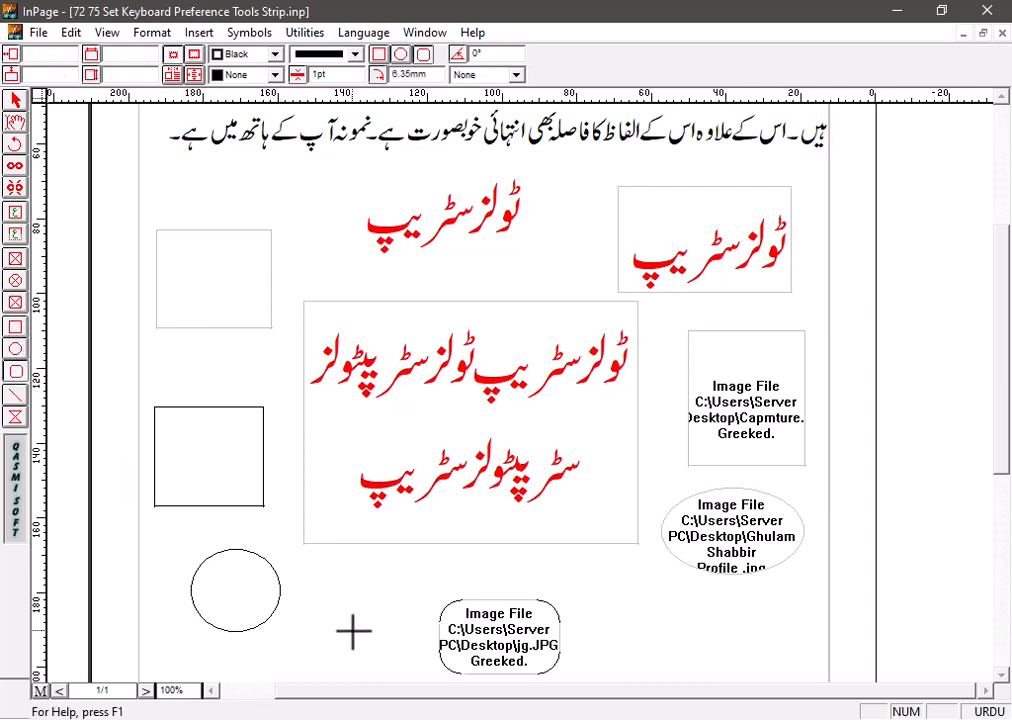
pyautogui.moveTo(312, 578); pyautogui.dragTo(388, 650)
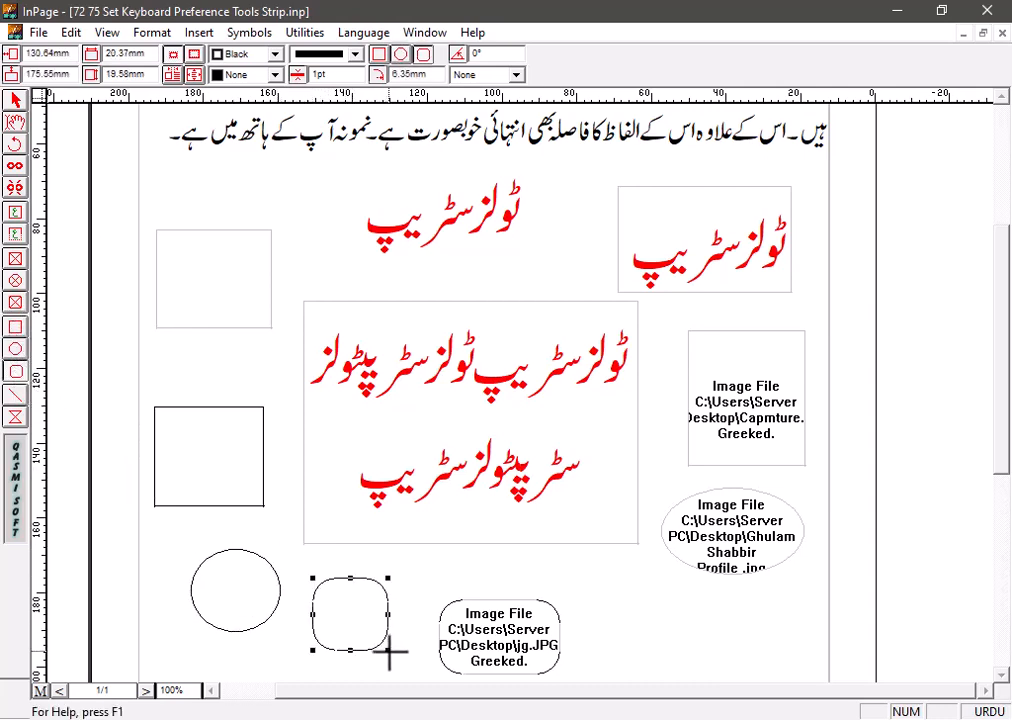
# Step: Draw a horizontal line about 49 mm long above the empty text box and give it a dashed style with 2 pt width
pyautogui.click(15, 394)
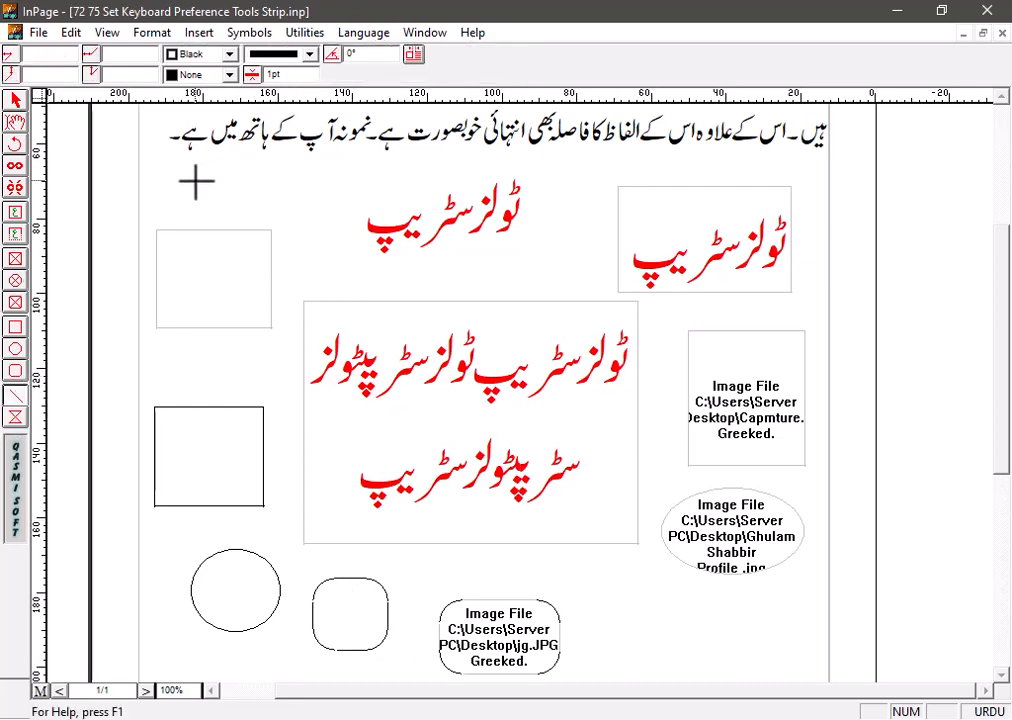
pyautogui.moveTo(328, 195); pyautogui.dragTo(381, 200)
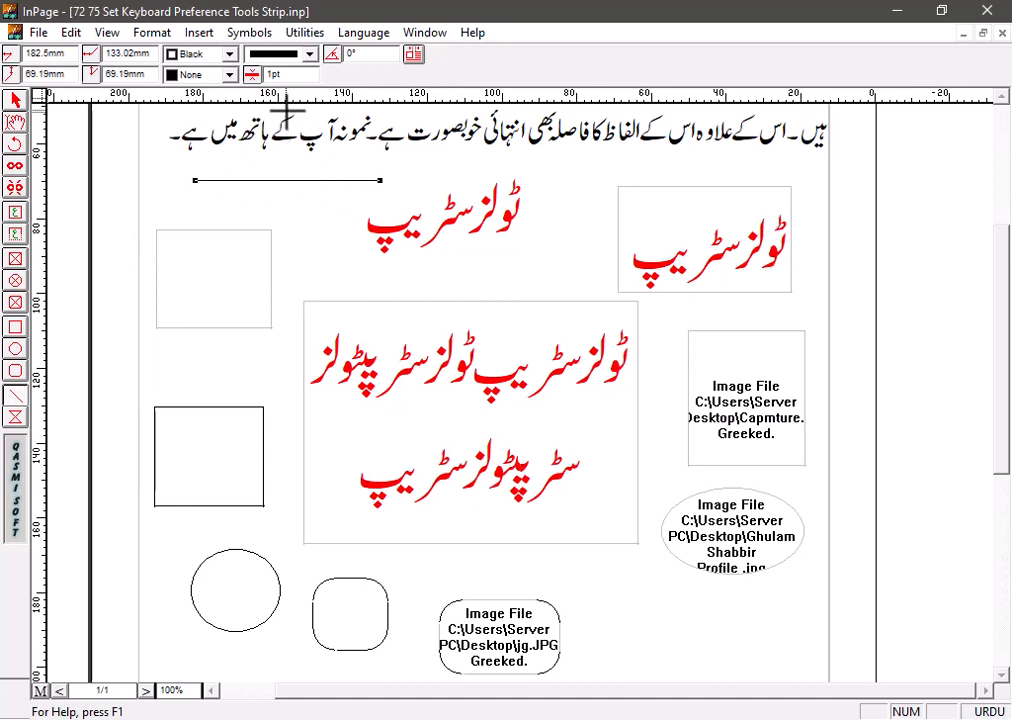
pyautogui.click(309, 54)
pyautogui.click(287, 106)
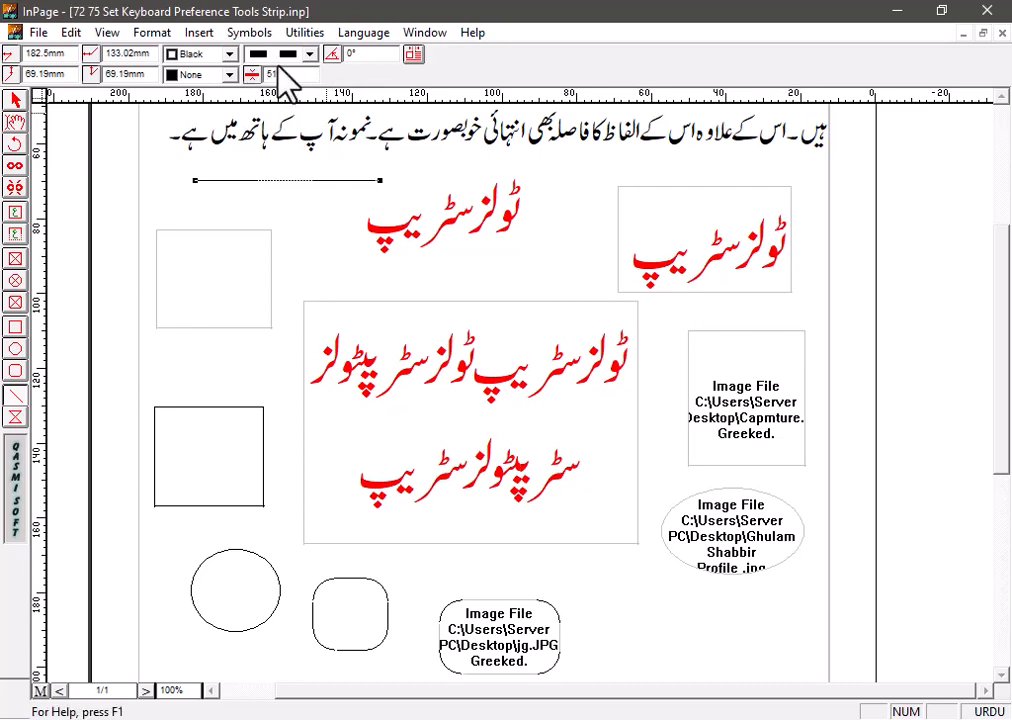
pyautogui.press('Return')
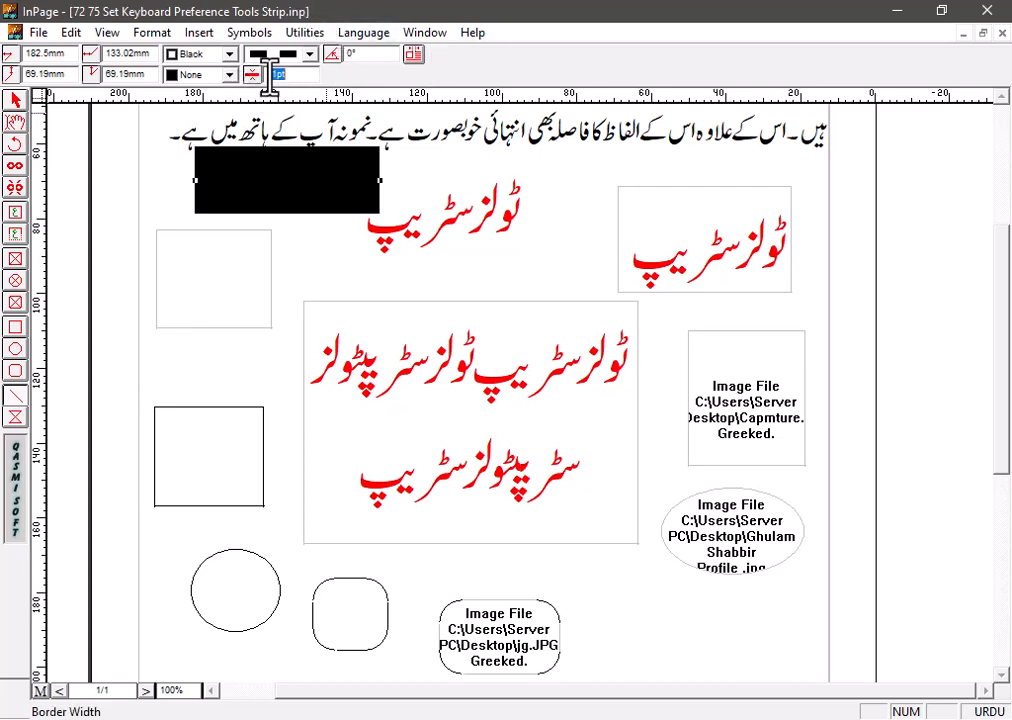
pyautogui.write('2')
pyautogui.press('Return')
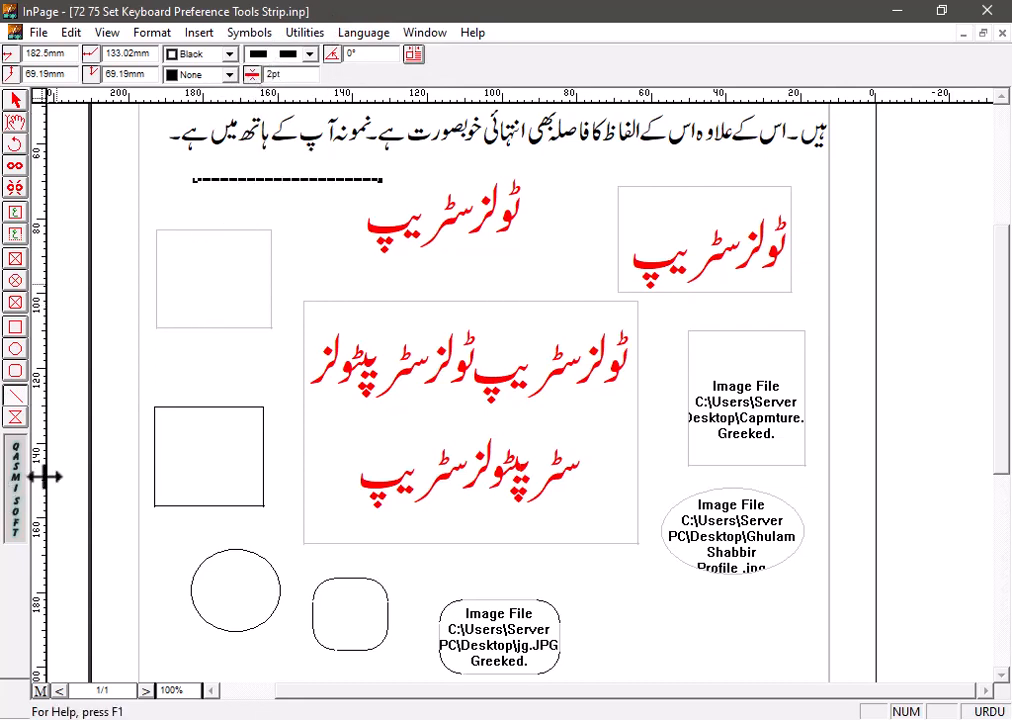
# Step: Draw a polygon about 30 by 27 mm below the elliptical picture box and a second one about 15 by 8 mm beside it
pyautogui.click(15, 327)
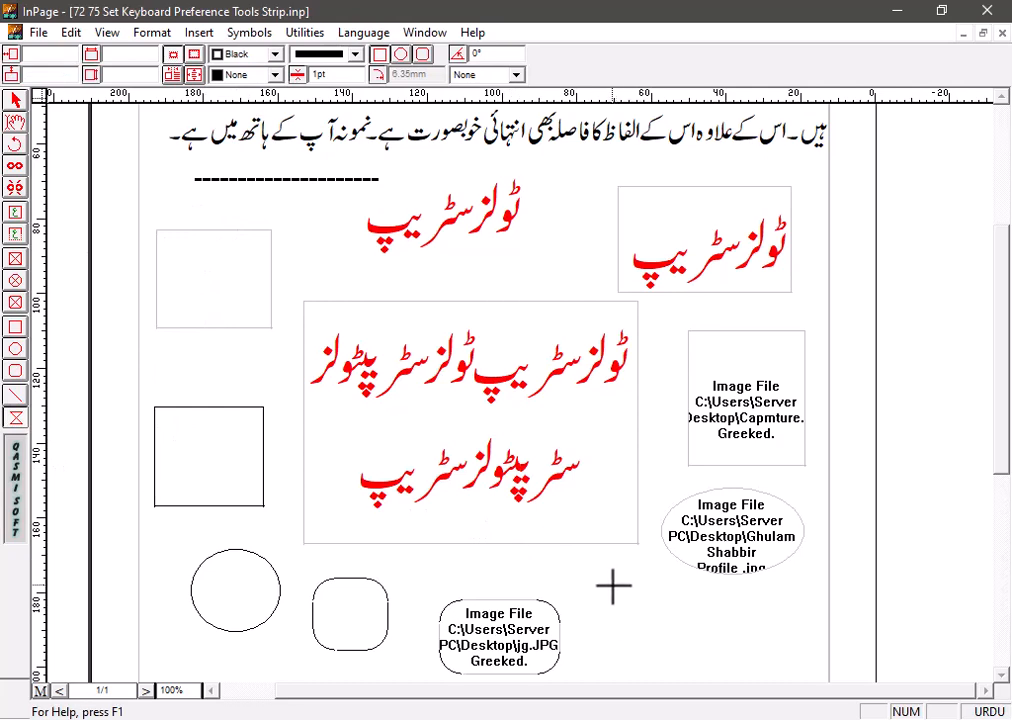
pyautogui.moveTo(600, 578); pyautogui.dragTo(714, 678)
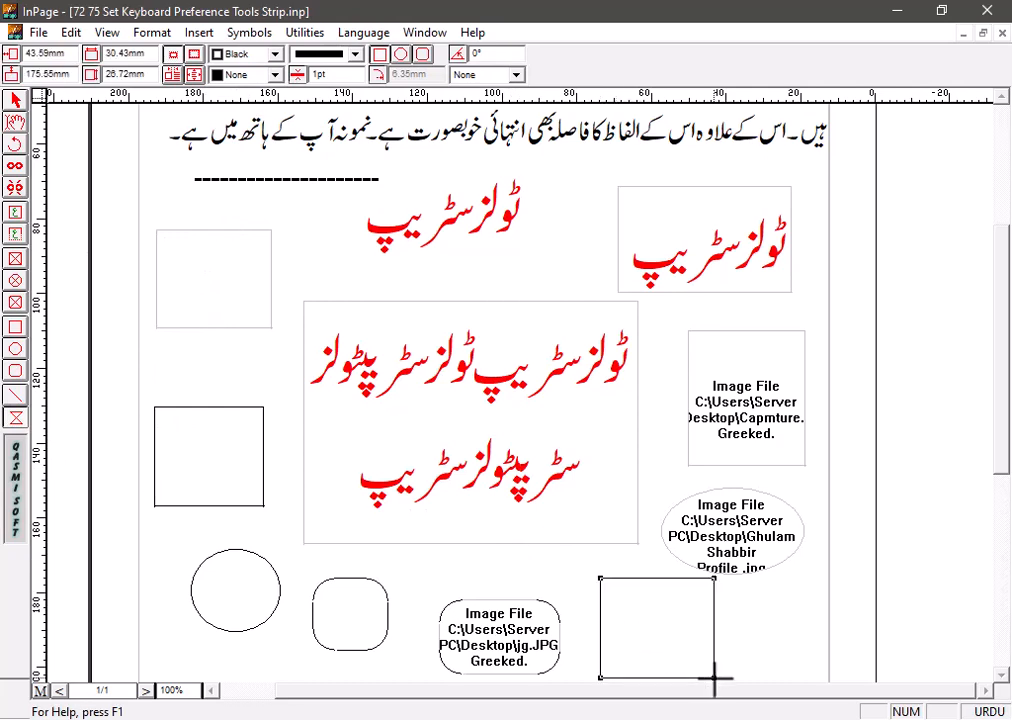
pyautogui.click(714, 582)
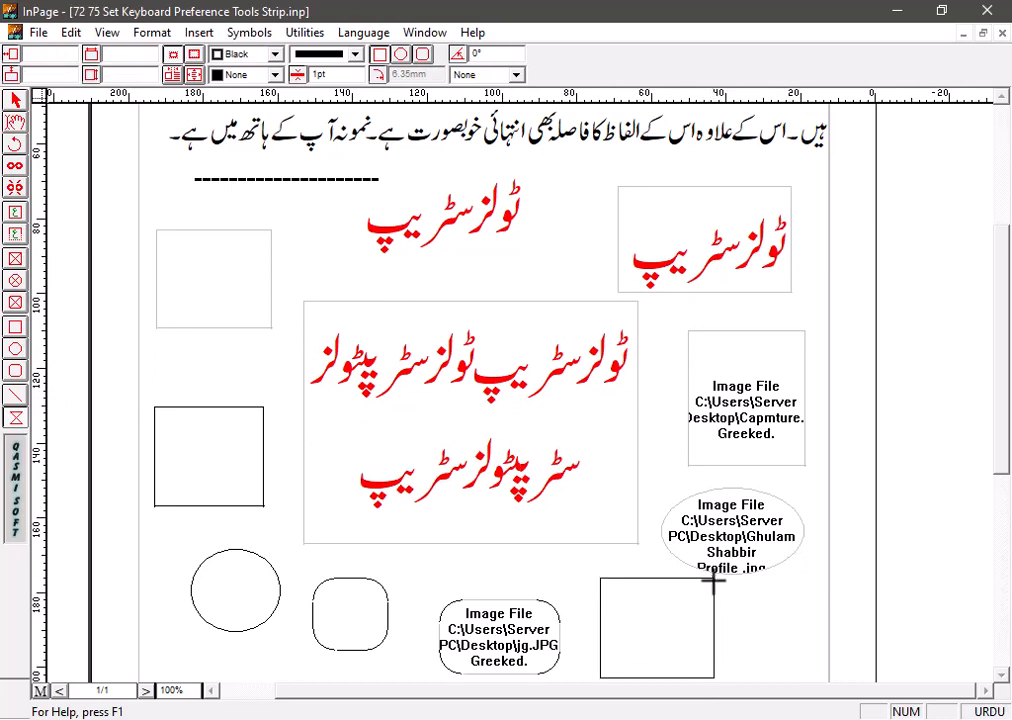
pyautogui.moveTo(768, 610); pyautogui.dragTo(768, 610)
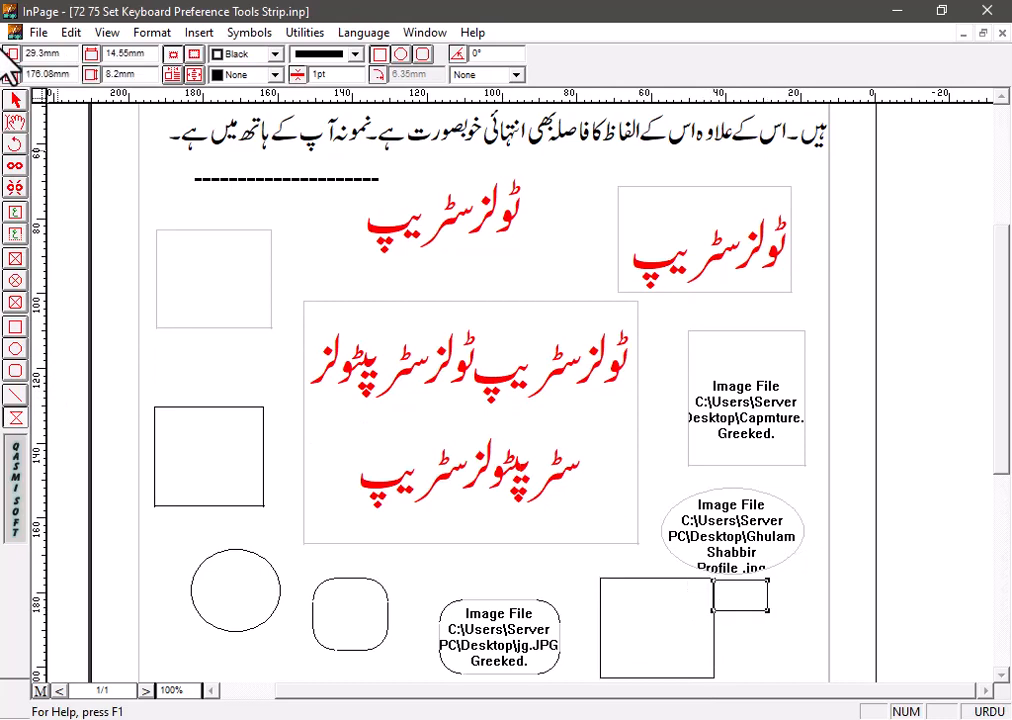
# Step: Reshape the larger polygon with a V notch in its top edge and its lower-left corner pulled inward, and move the small polygon to the right
pyautogui.click(653, 626)
pyautogui.moveTo(656, 578); pyautogui.dragTo(653, 633)
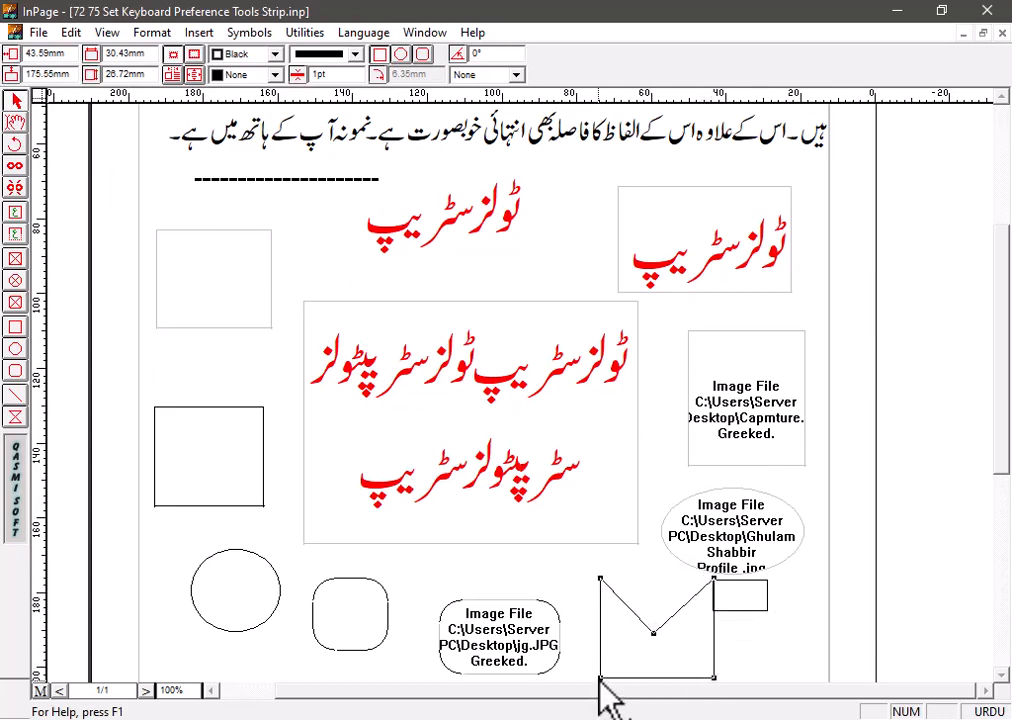
pyautogui.moveTo(598, 679); pyautogui.dragTo(628, 644)
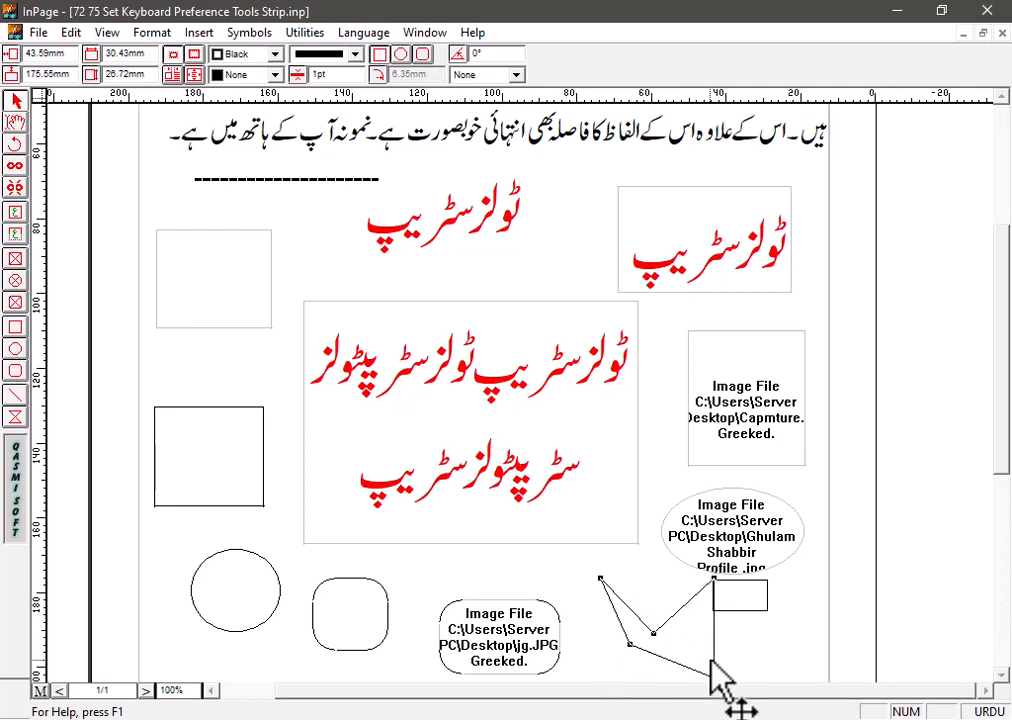
pyautogui.moveTo(766, 604); pyautogui.dragTo(798, 617)
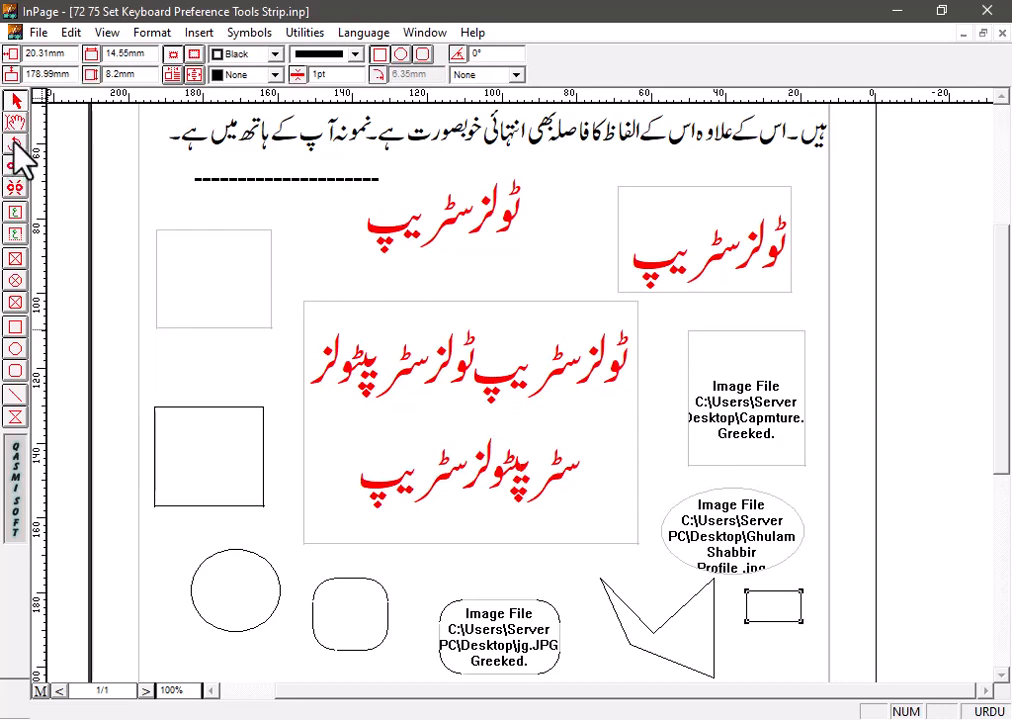
# Step: Rotate the large central text box counterclockwise by about 33.5° with the Rotate tool
pyautogui.moveTo(418, 420); pyautogui.dragTo(409, 428)
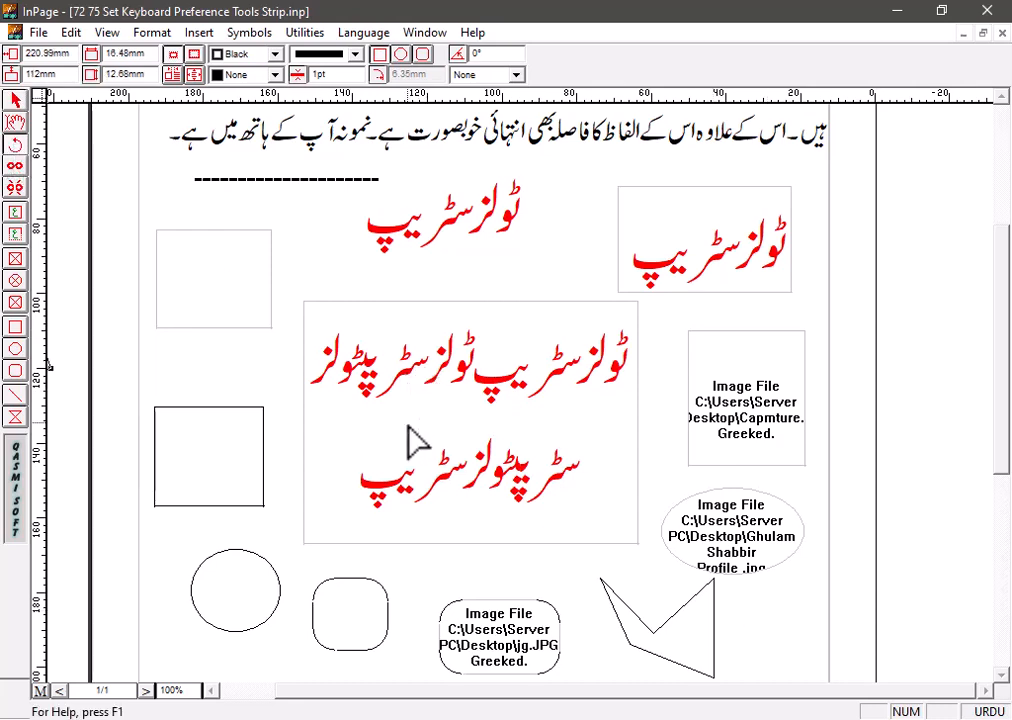
pyautogui.click(15, 101)
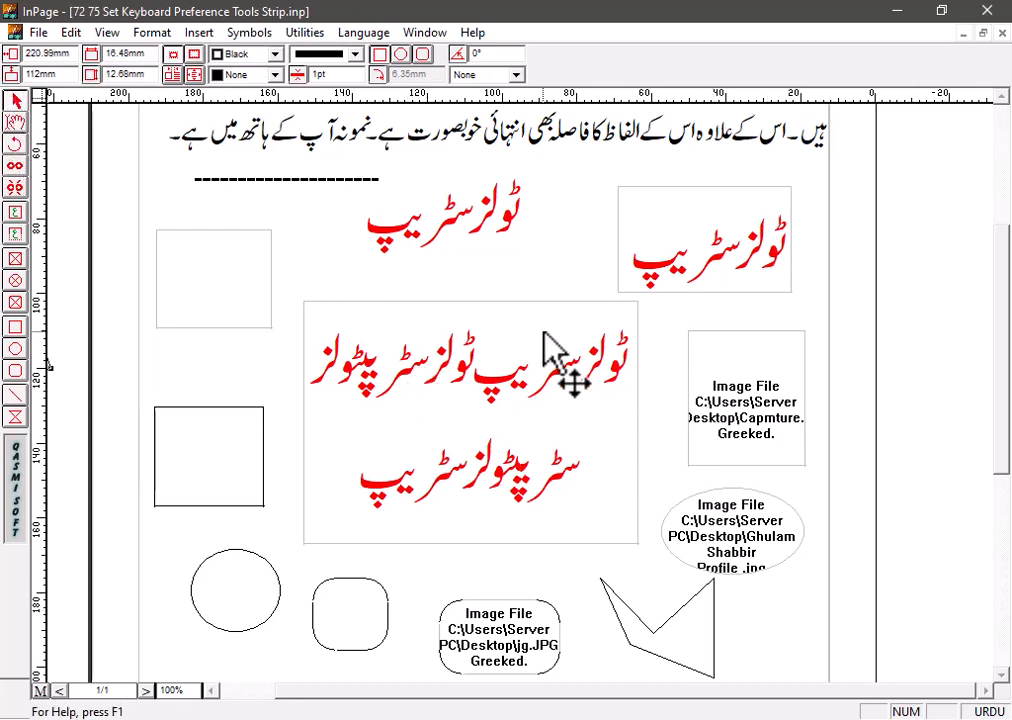
pyautogui.click(506, 358)
pyautogui.click(15, 143)
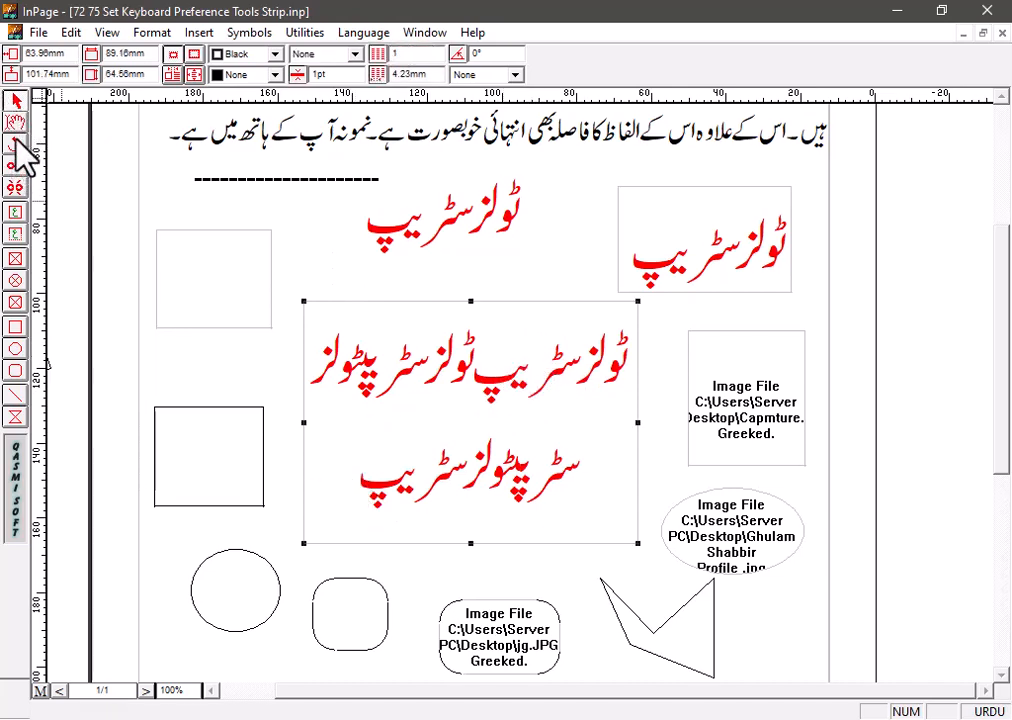
pyautogui.moveTo(313, 532); pyautogui.dragTo(505, 305)
pyautogui.moveTo(542, 343); pyautogui.dragTo(547, 378)
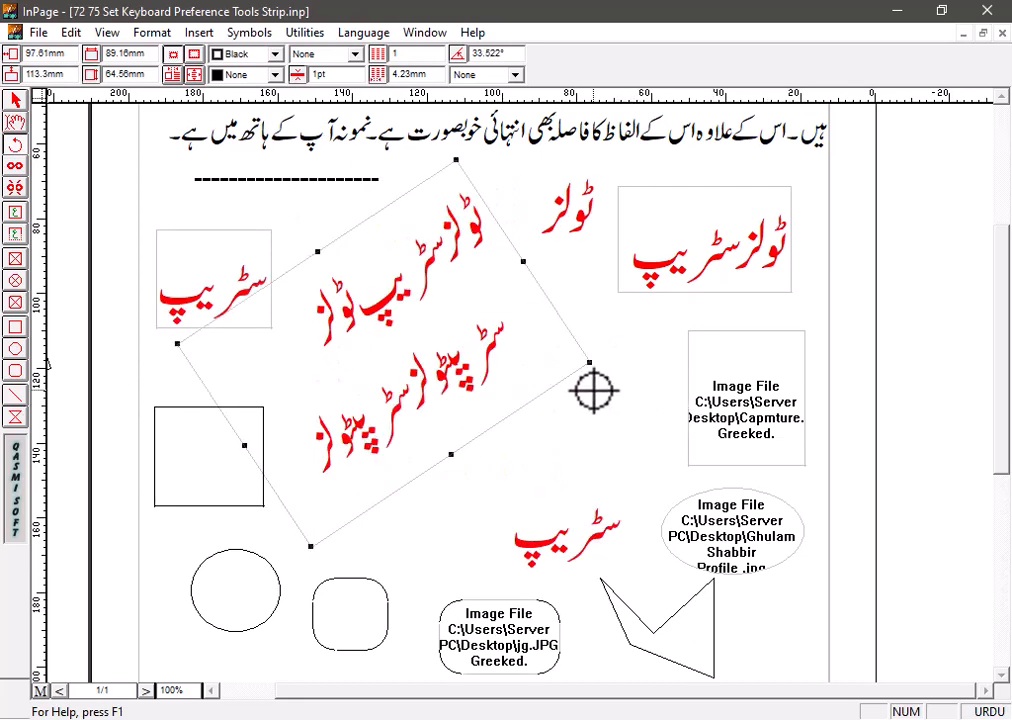